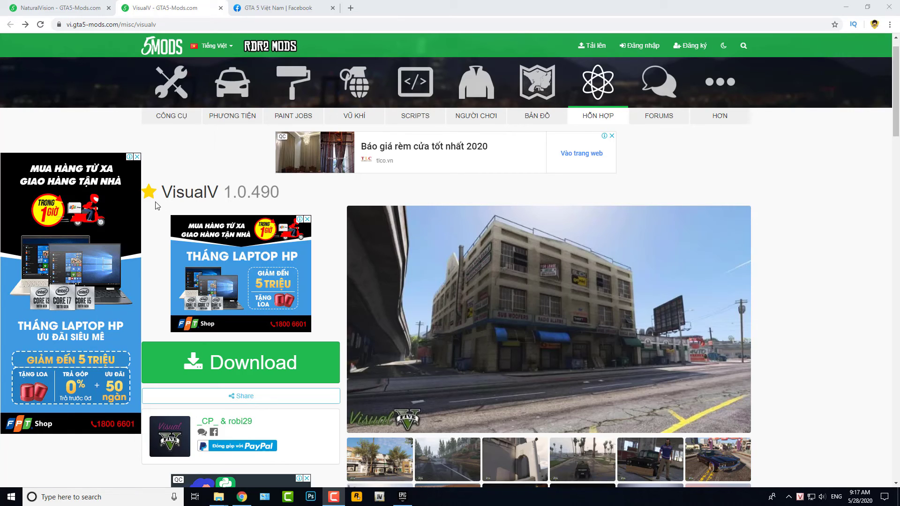
Review the NaturalVision and VisualV mod pages on GTA5-Mods.com.
{"action": "key", "text": "ctrl+shift+Tab"}
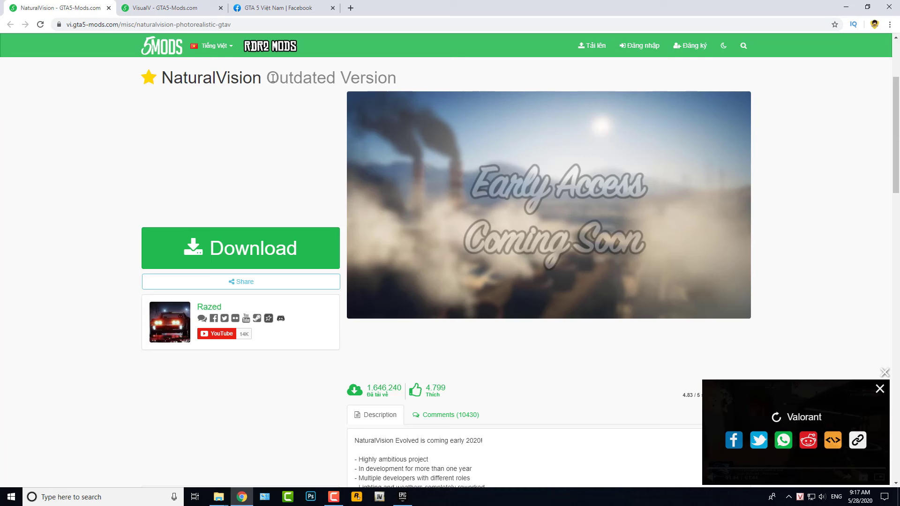
{"action": "left_click", "coordinate": [155, 8]}
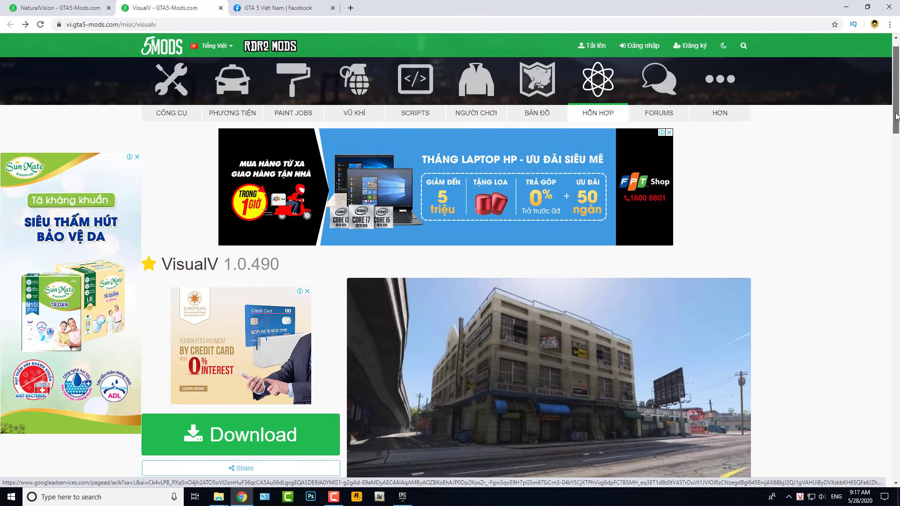
{"action": "scroll", "coordinate": [895, 122], "scroll_direction": "down", "scroll_amount": 1}
{"action": "scroll", "coordinate": [895, 122], "scroll_direction": "up", "scroll_amount": 1}
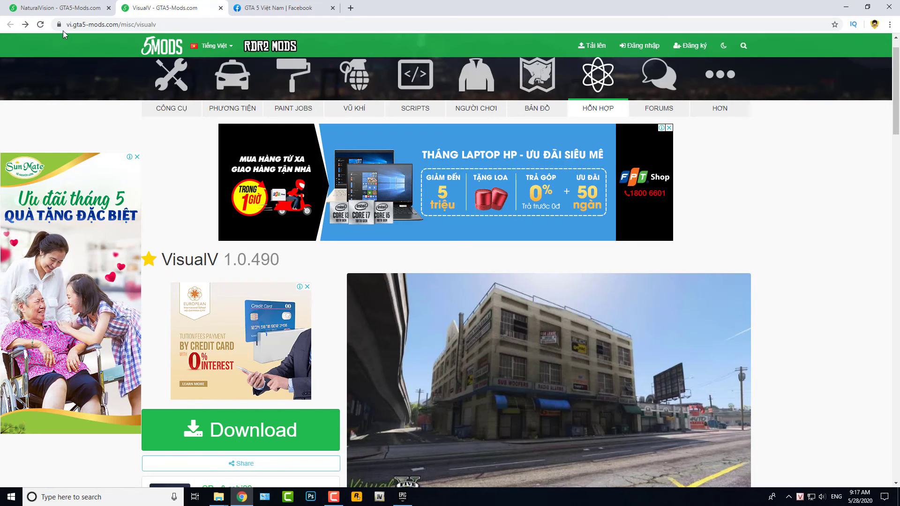
{"action": "left_click", "coordinate": [61, 8]}
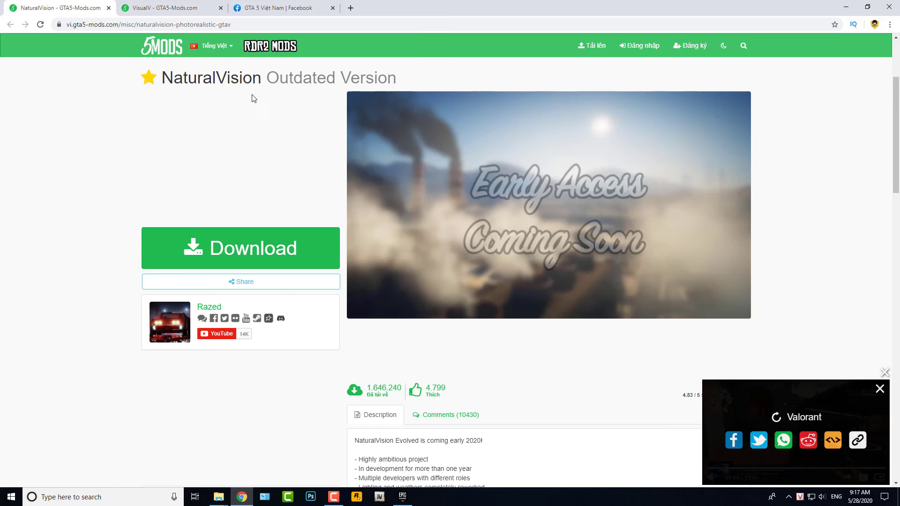
Show where NaturalVision and VisualV are downloaded, return to the VisualV mod page and minimize the browser.
{"action": "left_click", "coordinate": [291, 248]}
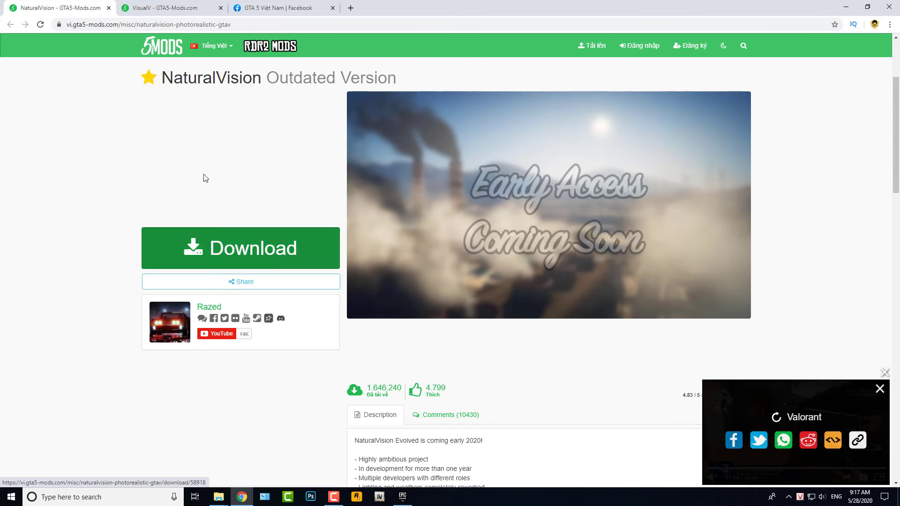
{"action": "left_click", "coordinate": [171, 8]}
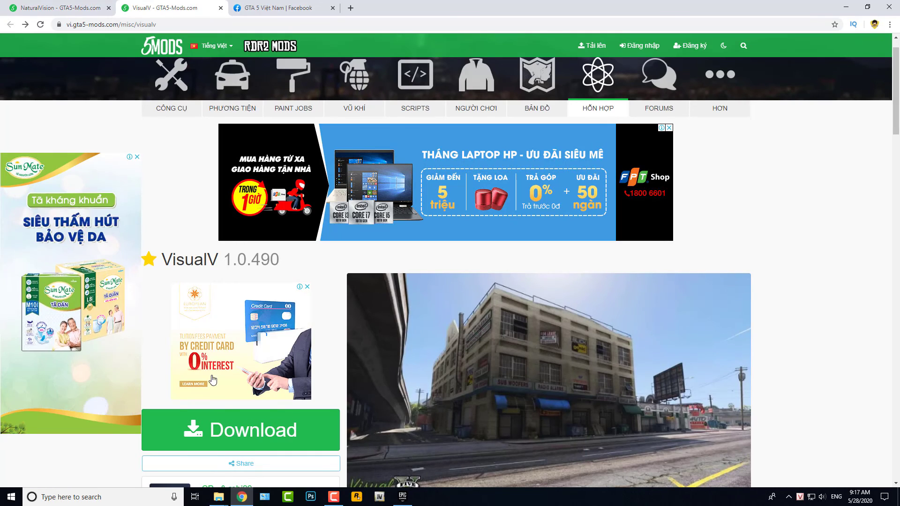
{"action": "left_click", "coordinate": [240, 430]}
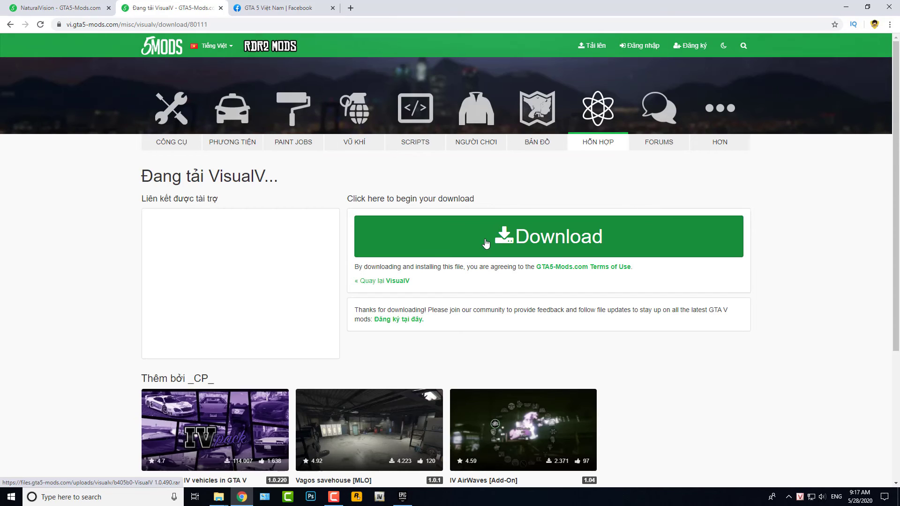
{"action": "left_click", "coordinate": [10, 24]}
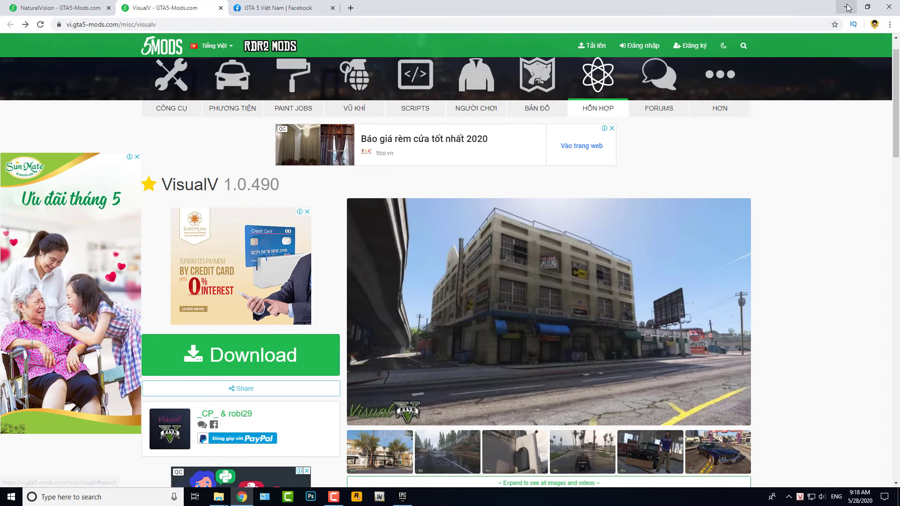
{"action": "left_click", "coordinate": [847, 7]}
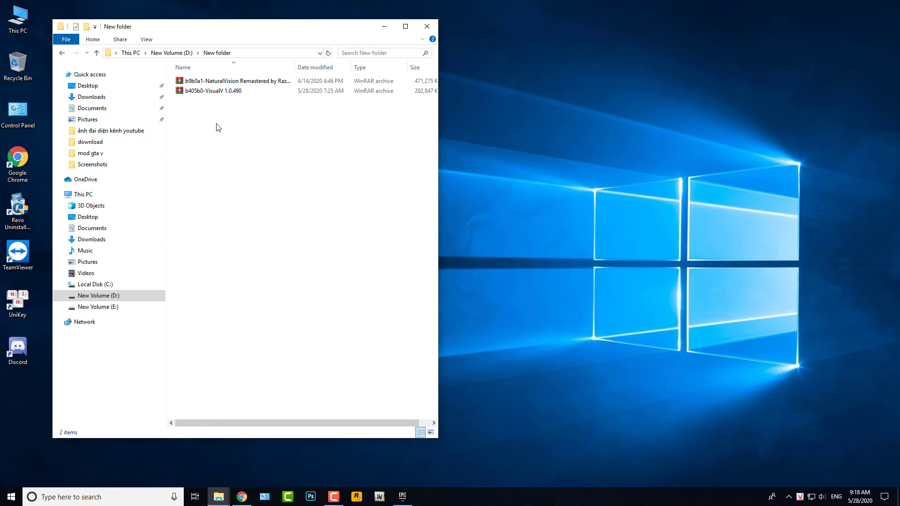
Launch OpenIV for the Windows version of Grand Theft Auto V and place its window beside the folder window.
{"action": "left_click_drag", "start_coordinate": [218, 128], "coordinate": [220, 81]}
{"action": "left_click", "coordinate": [241, 163]}
{"action": "left_click", "coordinate": [544, 332]}
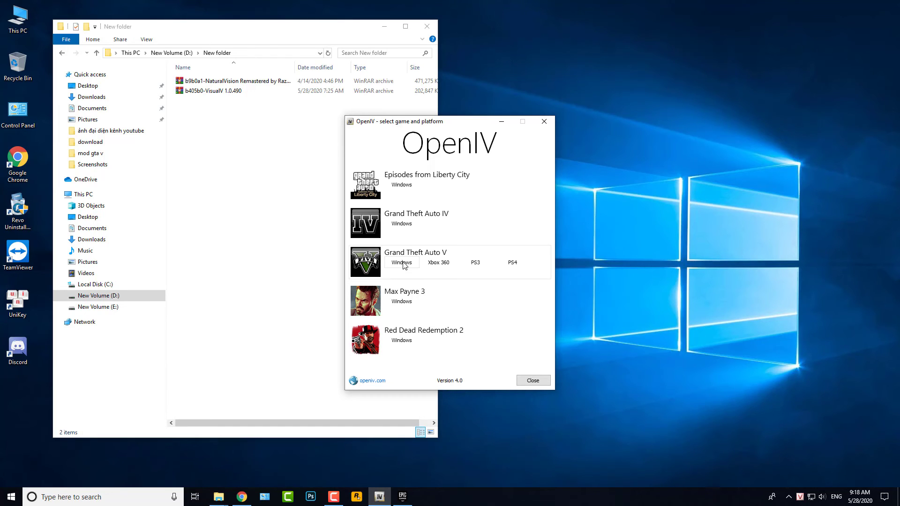
{"action": "left_click", "coordinate": [401, 262]}
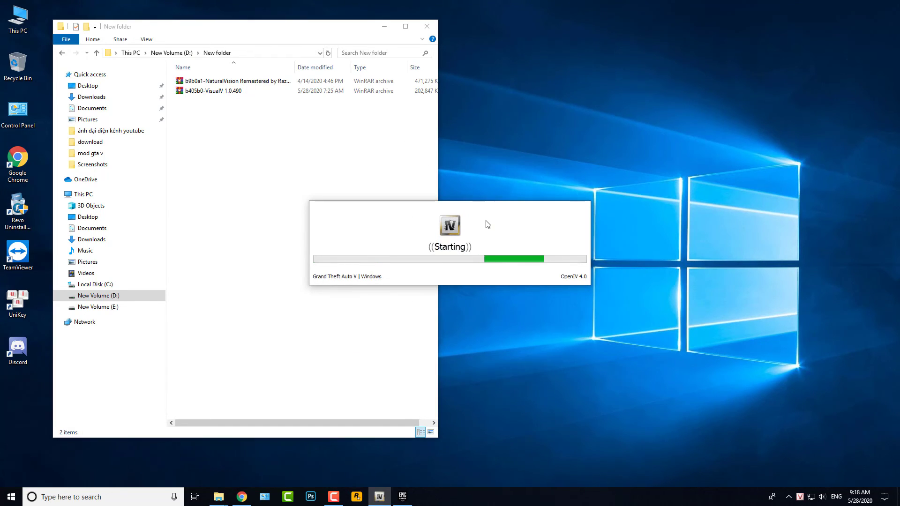
{"action": "left_click_drag", "start_coordinate": [472, 216], "coordinate": [649, 81]}
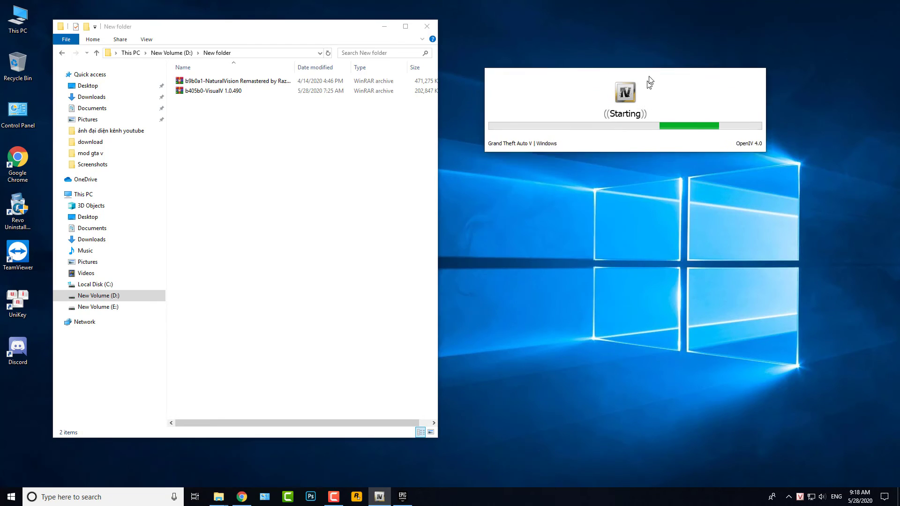
{"action": "left_click_drag", "start_coordinate": [505, 91], "coordinate": [689, 34]}
Install the openCamera plugin in OpenIV's ASI Manager and close the manager.
{"action": "left_click", "coordinate": [521, 58]}
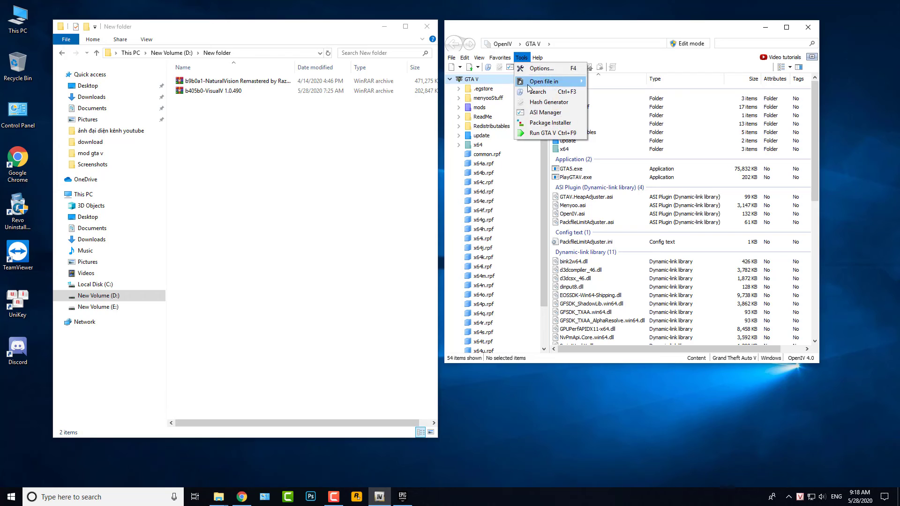
{"action": "left_click", "coordinate": [543, 112]}
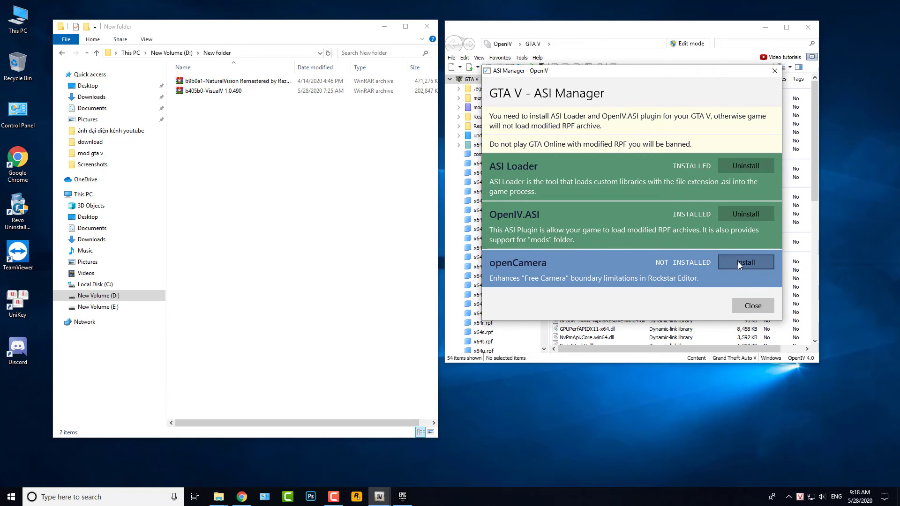
{"action": "left_click", "coordinate": [749, 265]}
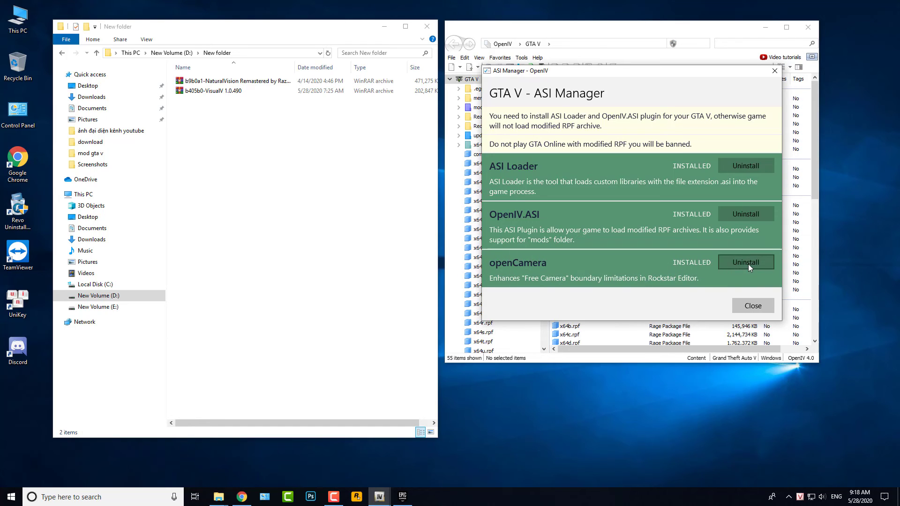
{"action": "left_click", "coordinate": [753, 307]}
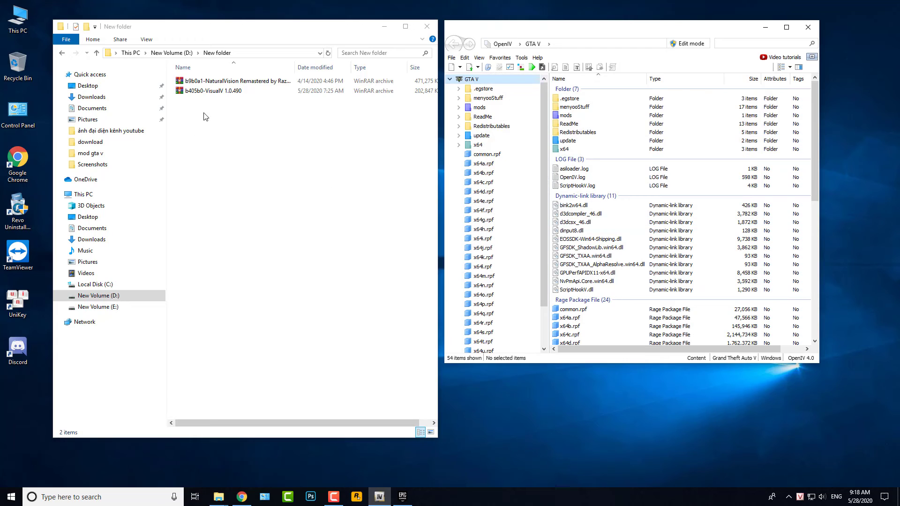
Extract the b405b0-VisualV 1.0.490 archive to its own folder inside D:\New folder.
{"action": "left_click", "coordinate": [221, 91]}
{"action": "right_click", "coordinate": [222, 91]}
{"action": "left_click", "coordinate": [251, 118]}
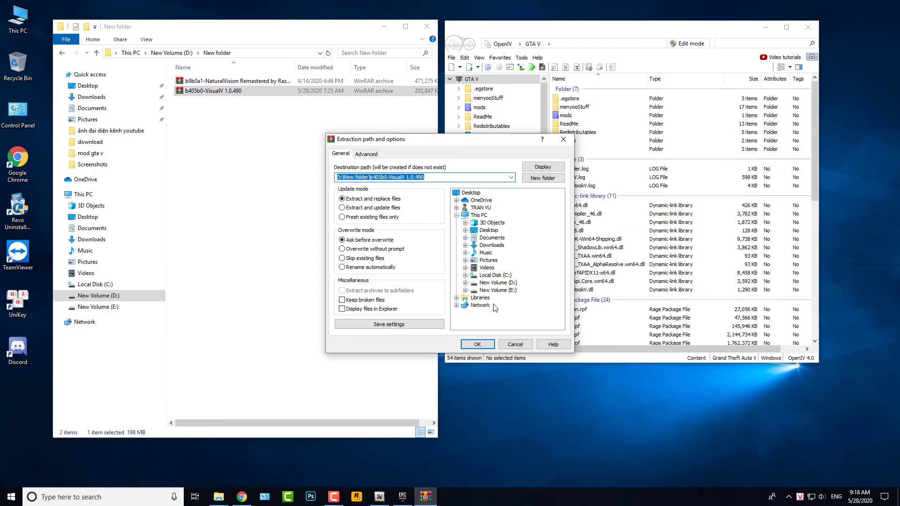
{"action": "left_click", "coordinate": [475, 343]}
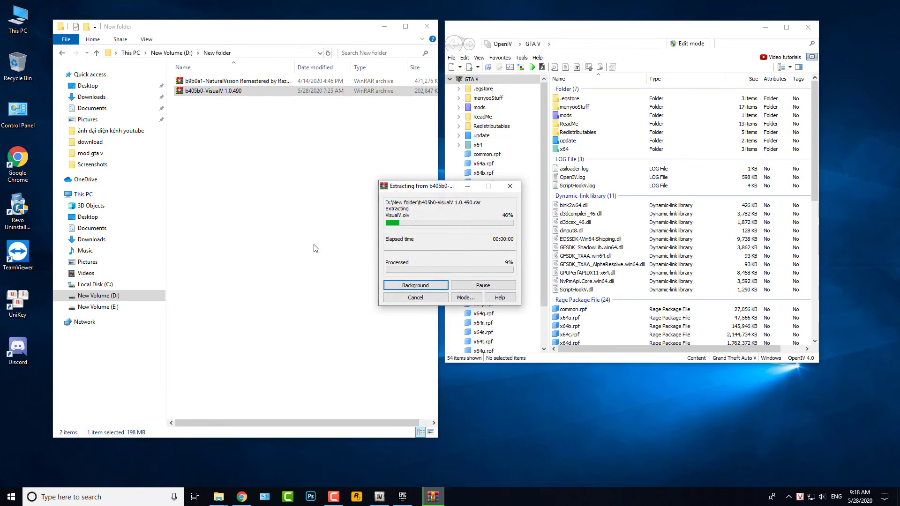
Extract the b9b0a1-NaturalVision Remastered archive to its own folder inside D:\New folder.
{"action": "right_click", "coordinate": [247, 91]}
{"action": "left_click", "coordinate": [284, 108]}
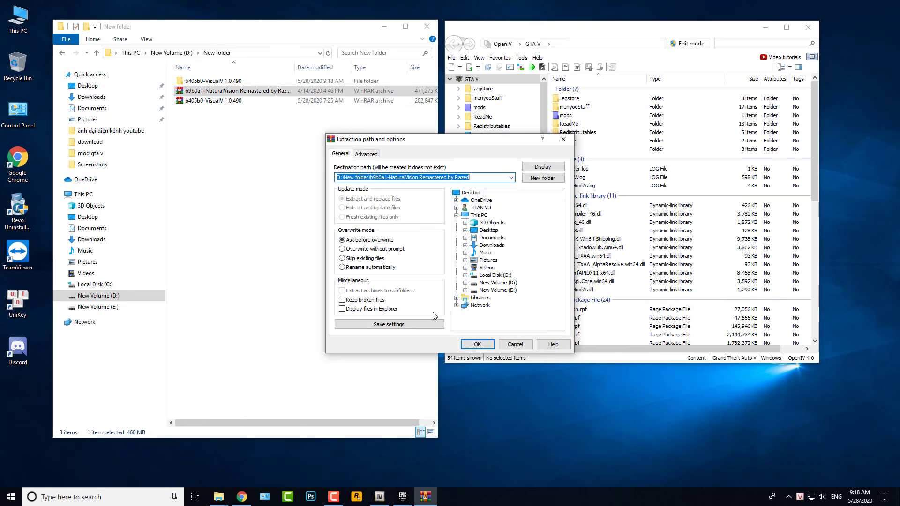
{"action": "left_click", "coordinate": [475, 343]}
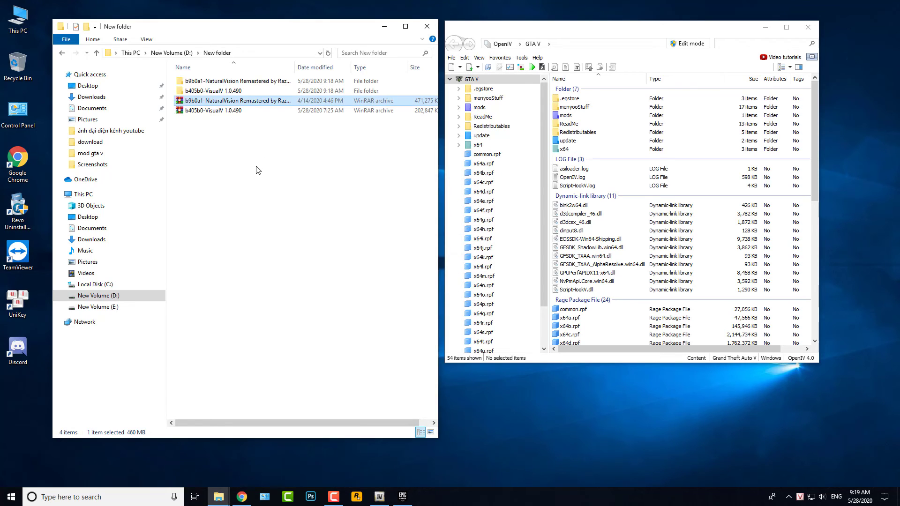
Locate VisualV.oiv in the installation via modPackage folder of the extracted b405b0-VisualV 1.0.490 files.
{"action": "left_click", "coordinate": [225, 93]}
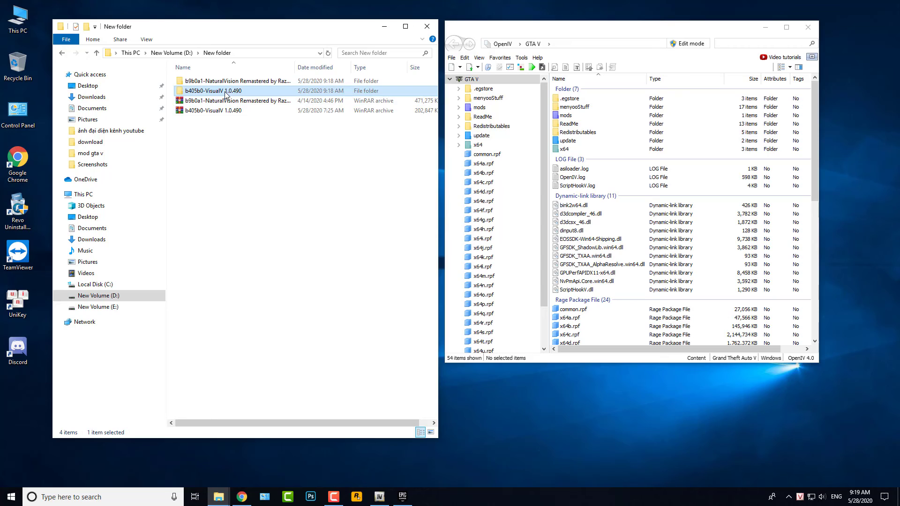
{"action": "double_click", "coordinate": [225, 94]}
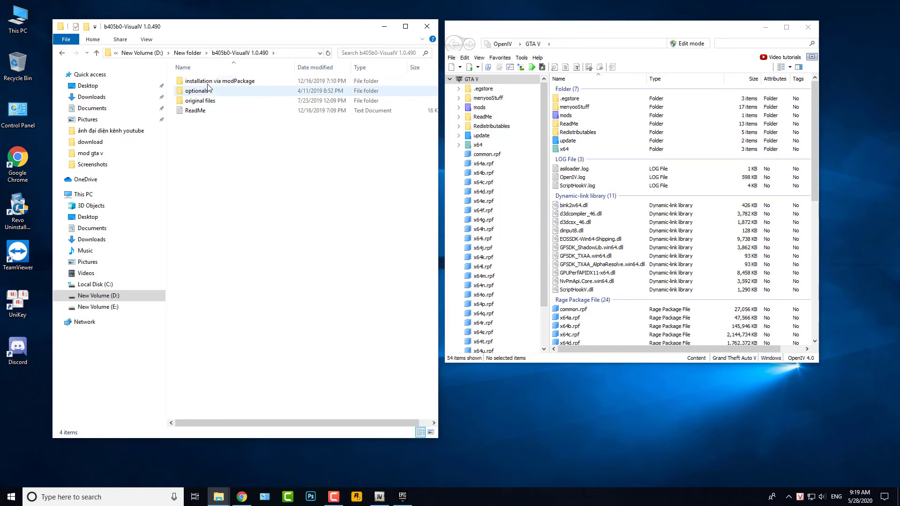
{"action": "double_click", "coordinate": [209, 82]}
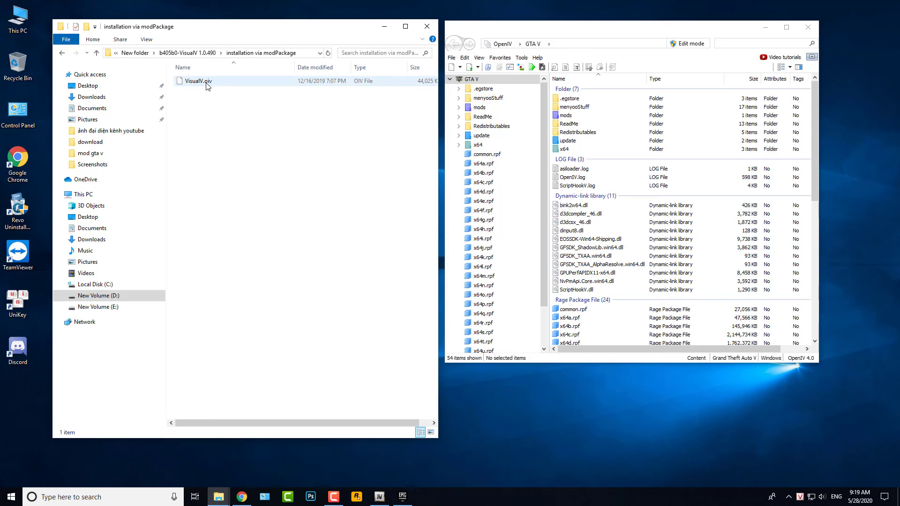
{"action": "left_click", "coordinate": [207, 85]}
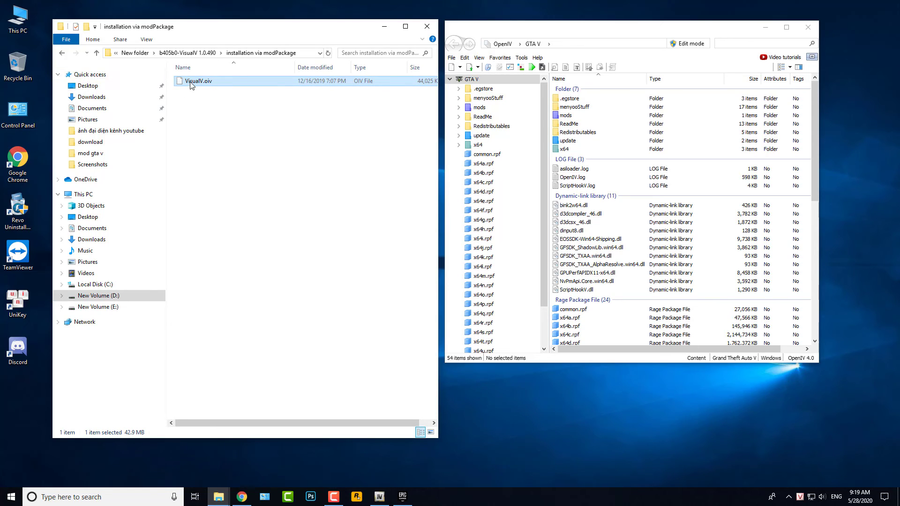
Look at Original files.oiv in the original files folder and return to the installation via modPackage folder.
{"action": "key", "text": "BackSpace"}
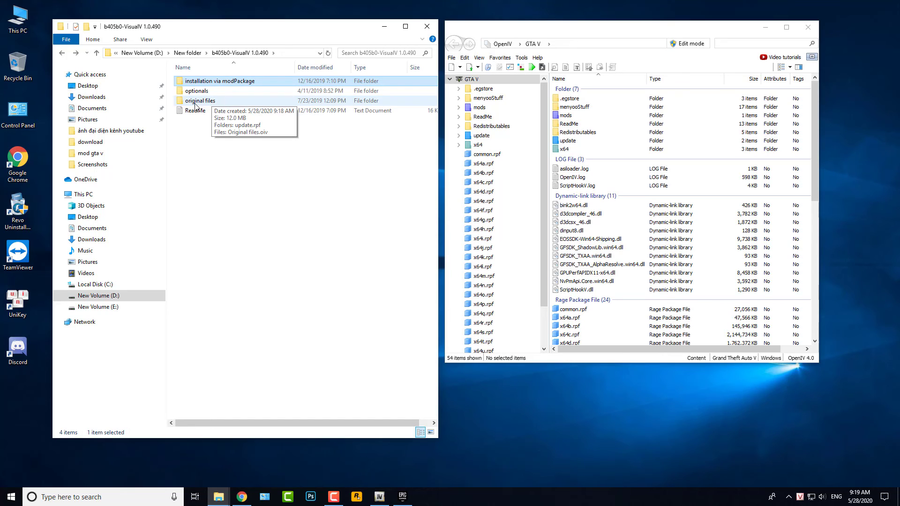
{"action": "double_click", "coordinate": [211, 105]}
{"action": "left_click", "coordinate": [206, 93]}
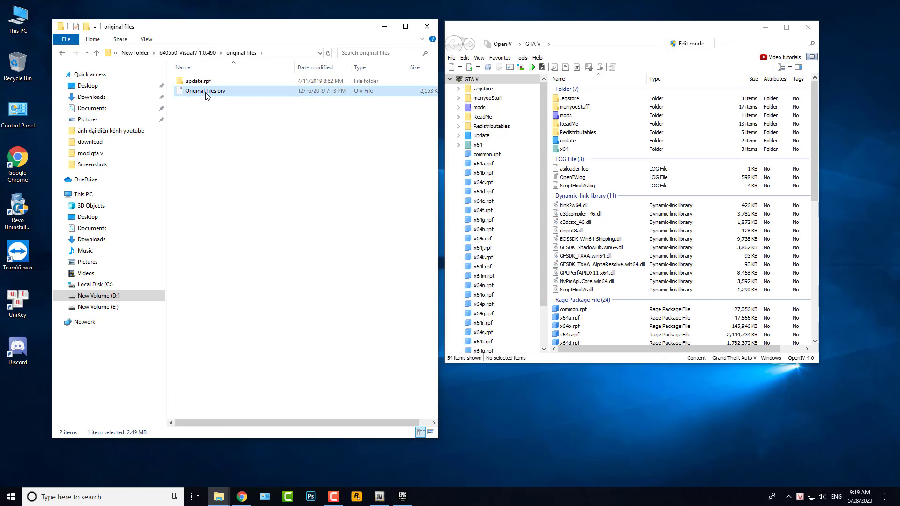
{"action": "left_click", "coordinate": [62, 53]}
{"action": "double_click", "coordinate": [206, 82]}
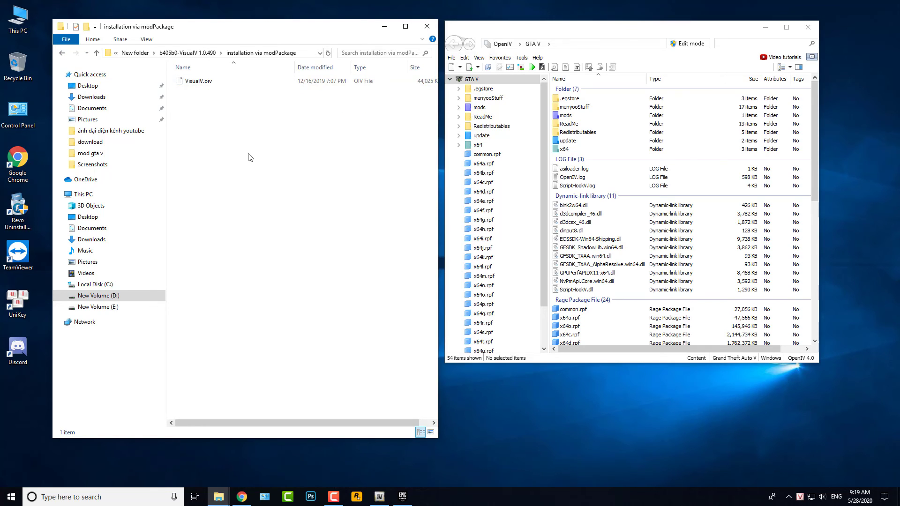
Load VisualV.oiv from the extracted VisualV folder's installation via modPackage subfolder on drive D: into OpenIV's Package Installer.
{"action": "left_click", "coordinate": [521, 58]}
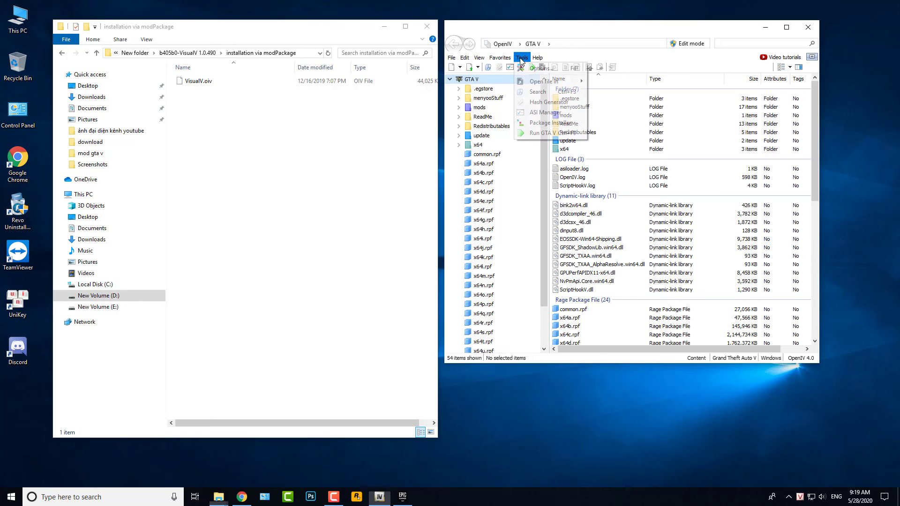
{"action": "left_click", "coordinate": [551, 123]}
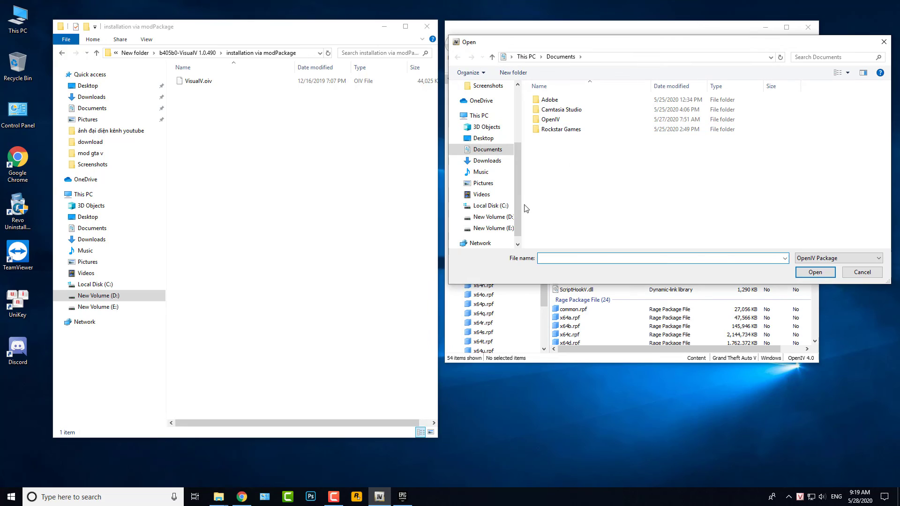
{"action": "left_click", "coordinate": [505, 228]}
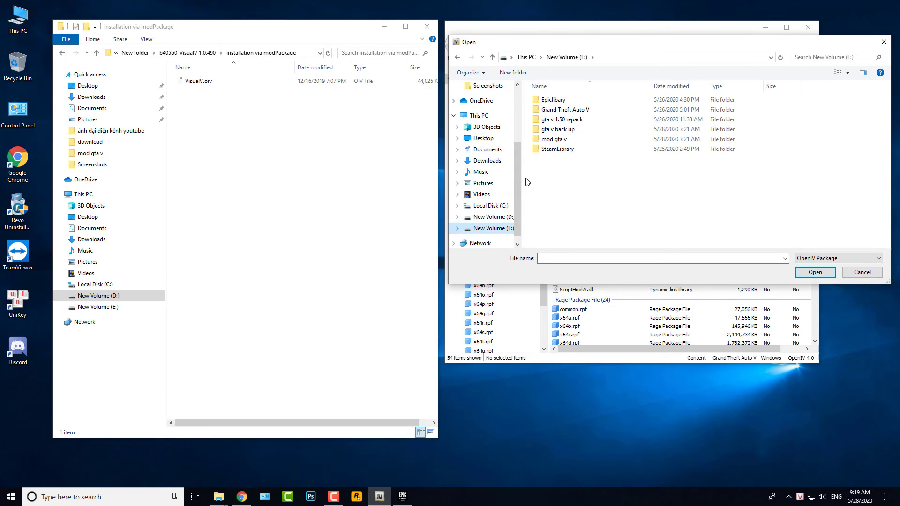
{"action": "left_click", "coordinate": [492, 217]}
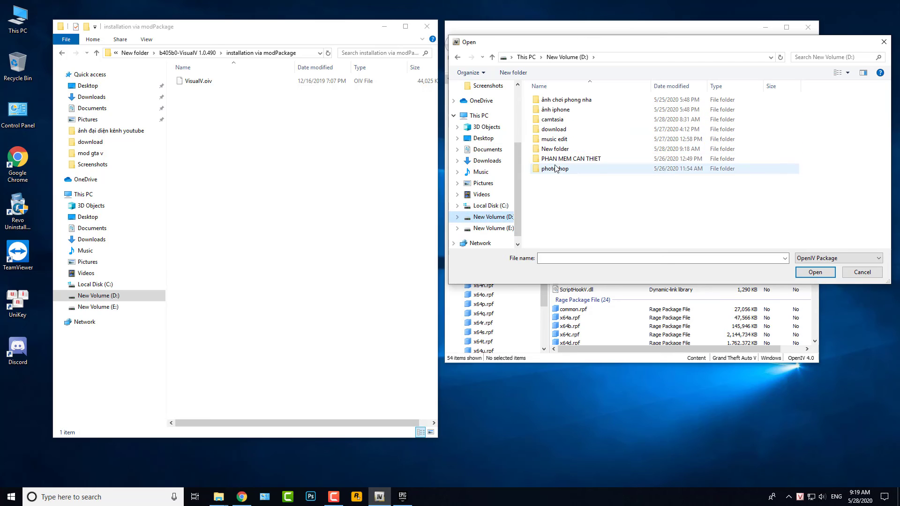
{"action": "double_click", "coordinate": [556, 149]}
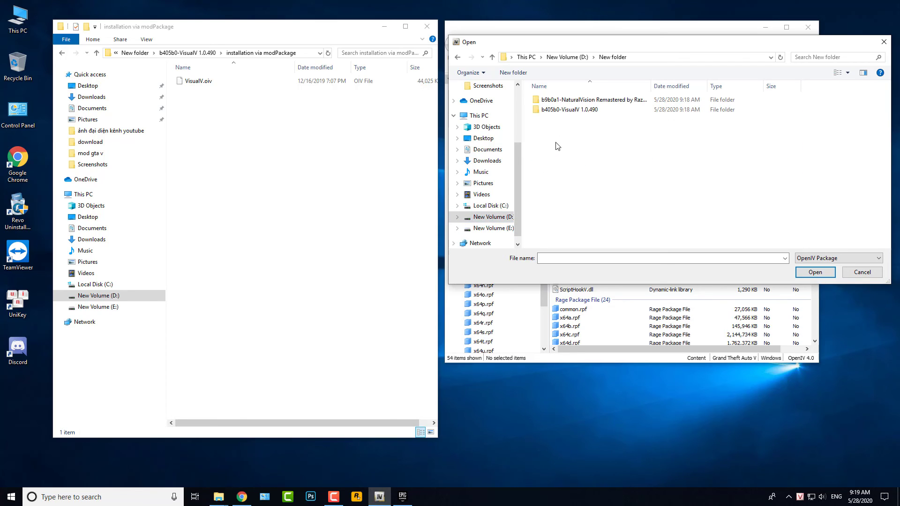
{"action": "double_click", "coordinate": [565, 113]}
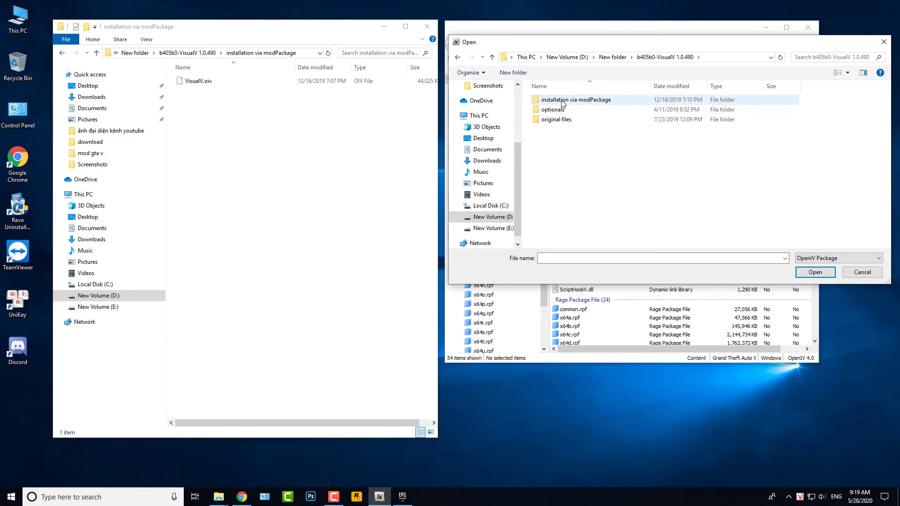
{"action": "left_click", "coordinate": [563, 102]}
{"action": "double_click", "coordinate": [563, 101]}
{"action": "left_click", "coordinate": [562, 100]}
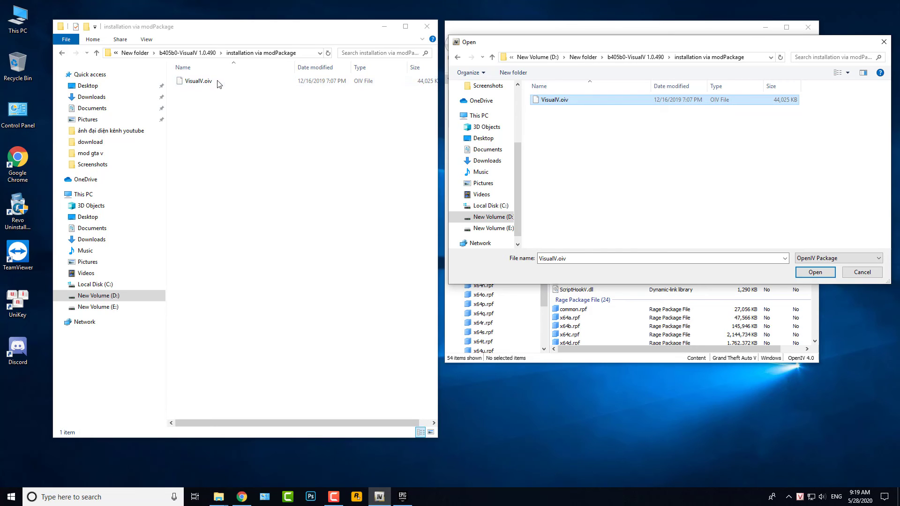
{"action": "left_click", "coordinate": [816, 274]}
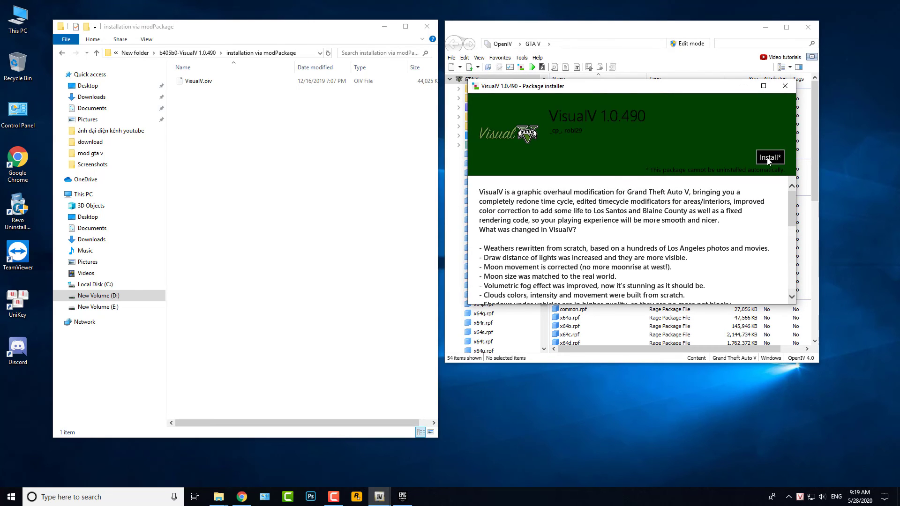
Install the VisualV 1.0.490 package into the "mods" folder, confirm the installation and close the finished installer.
{"action": "left_click", "coordinate": [767, 159]}
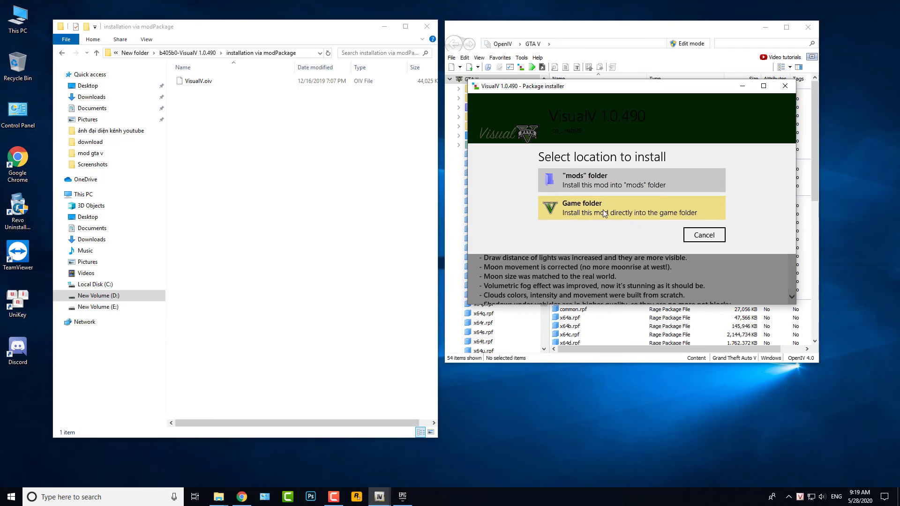
{"action": "left_click", "coordinate": [592, 180]}
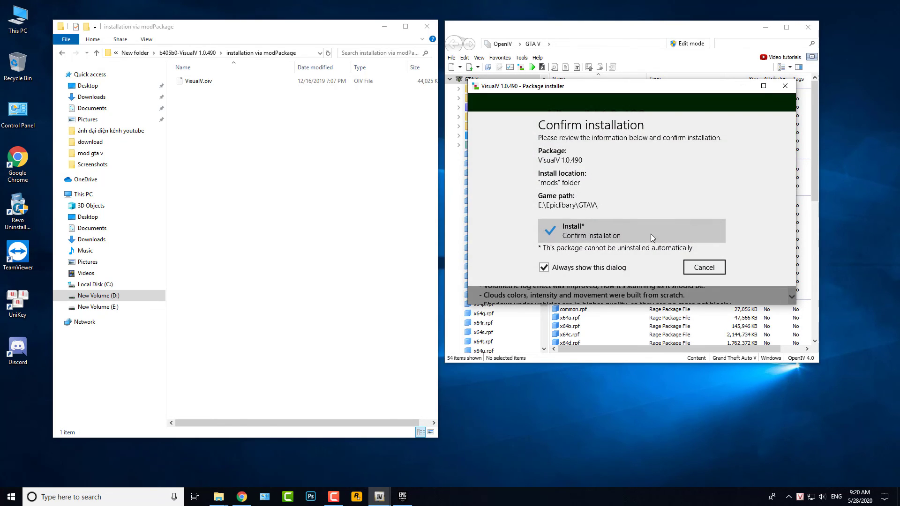
{"action": "left_click", "coordinate": [599, 227]}
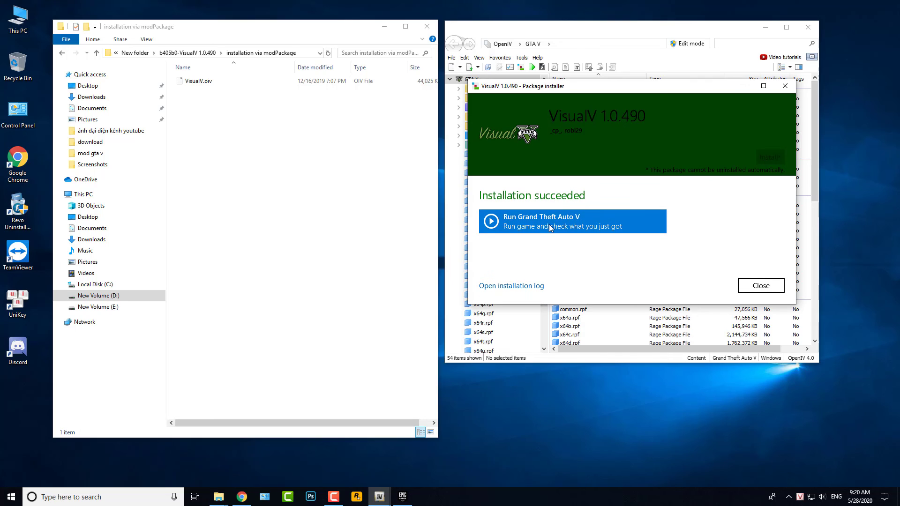
{"action": "left_click", "coordinate": [563, 221]}
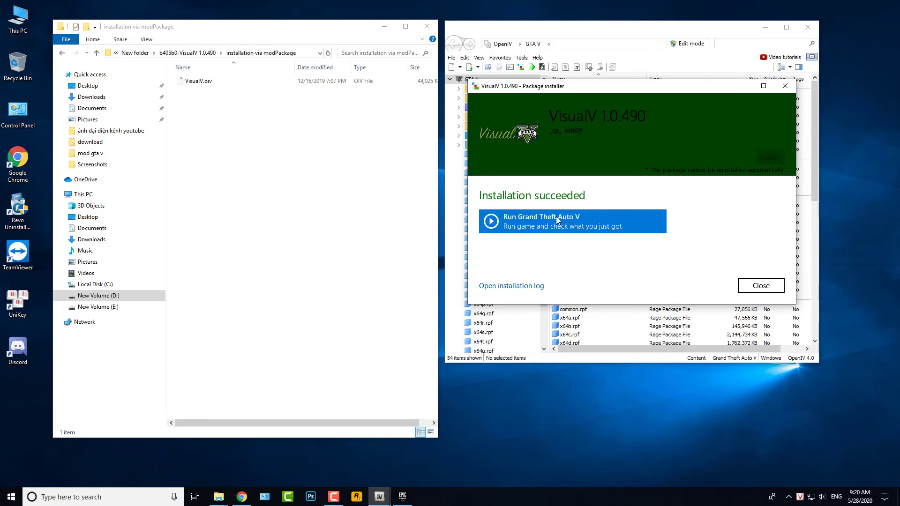
{"action": "left_click", "coordinate": [760, 289]}
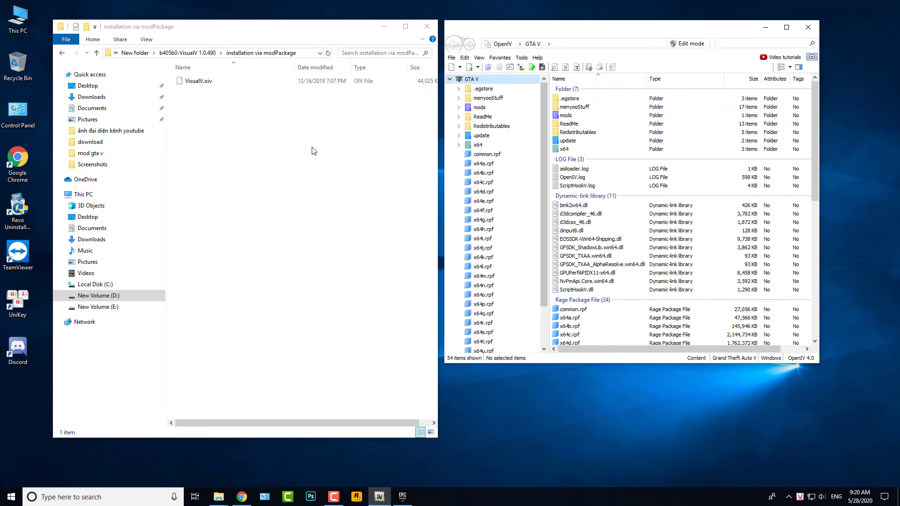
Switch to File Explorer and open the extracted b9b0a1-NaturalVision Remastered by Razed folder inside D:\New folder.
{"action": "left_click", "coordinate": [62, 53]}
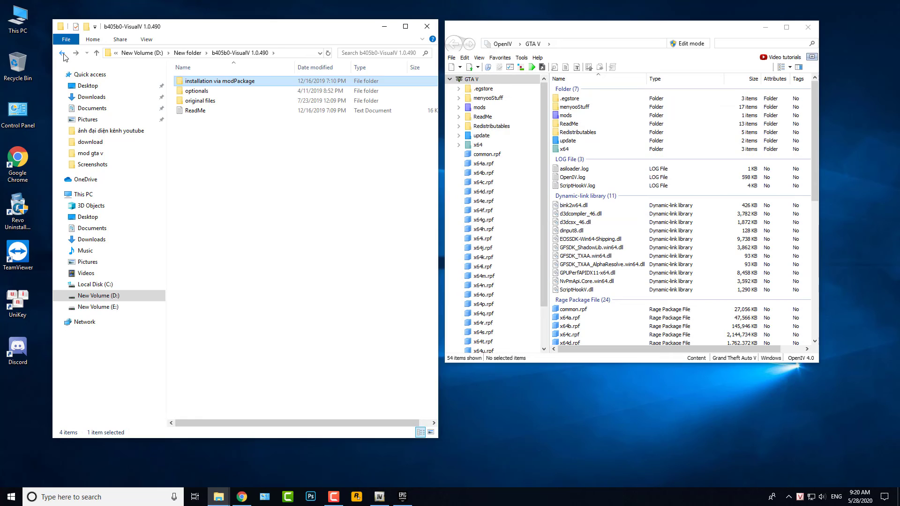
{"action": "left_click", "coordinate": [63, 55]}
{"action": "left_click", "coordinate": [222, 83]}
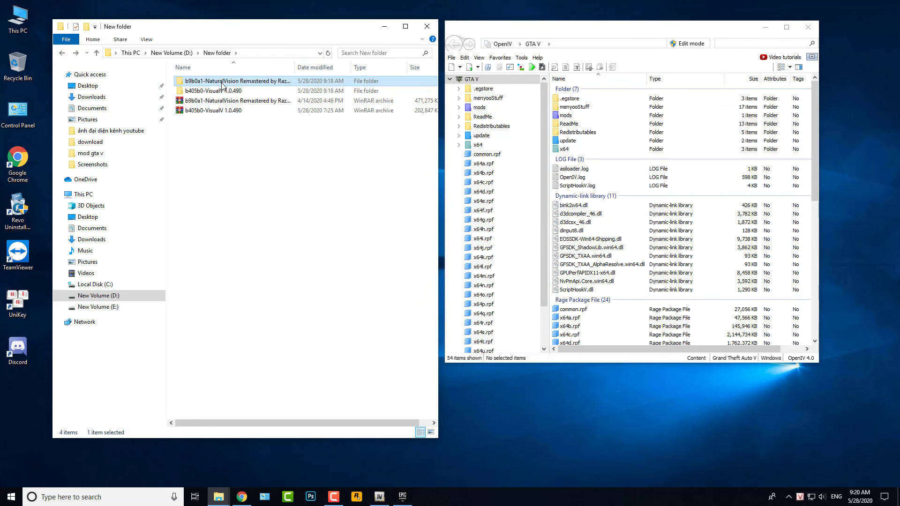
{"action": "double_click", "coordinate": [252, 84]}
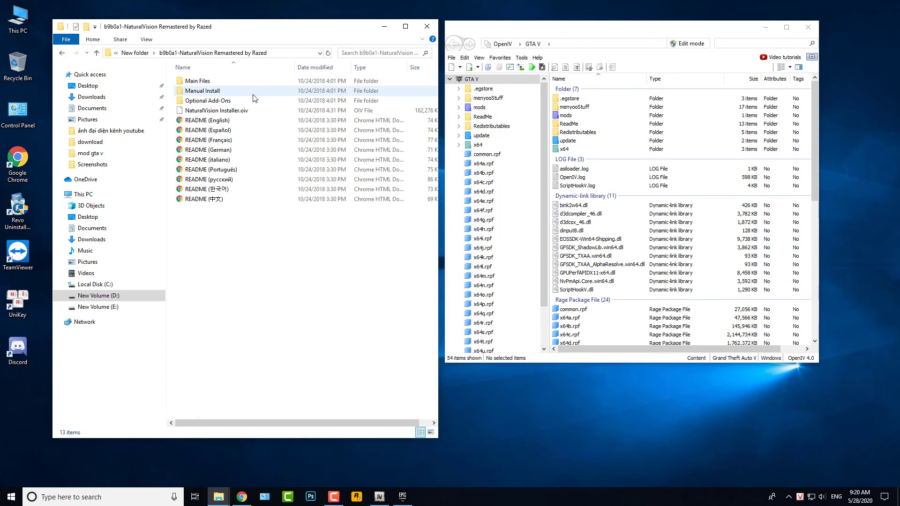
Look through the Manual Install folder, then return and select NaturalVision Installer.oiv in the NaturalVision Remastered folder.
{"action": "double_click", "coordinate": [210, 91]}
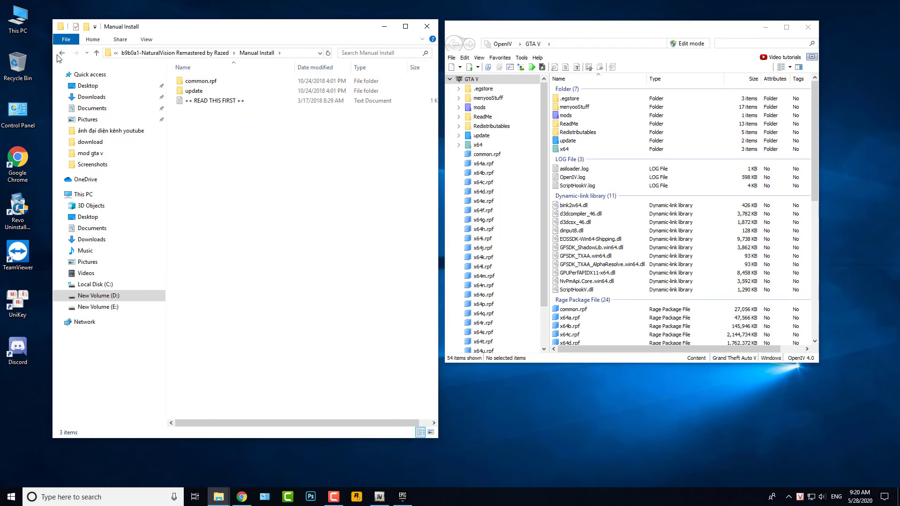
{"action": "key", "text": "alt+Left"}
{"action": "double_click", "coordinate": [206, 93]}
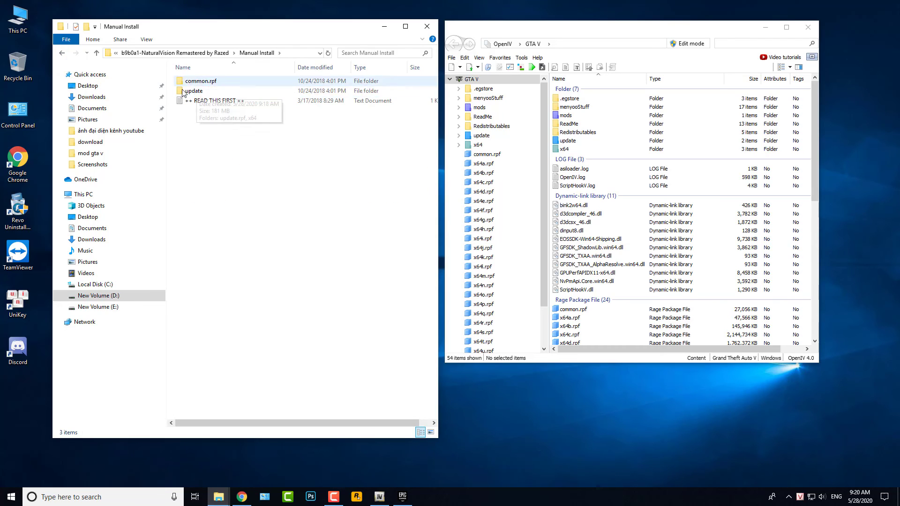
{"action": "key", "text": "alt+Left"}
{"action": "left_click", "coordinate": [206, 111]}
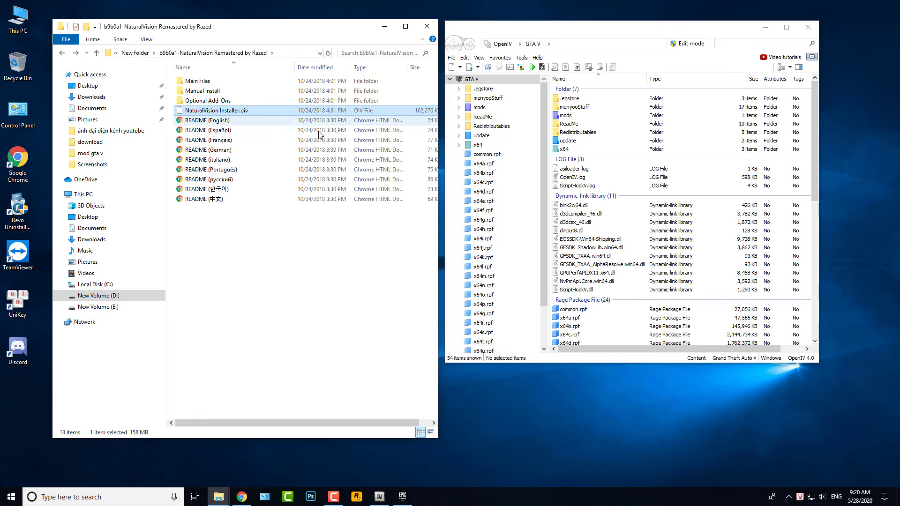
Switch to OpenIV and load NaturalVision Installer.oiv from the extracted b9b0a1-NaturalVision Remastered folder into the Package Installer.
{"action": "left_click", "coordinate": [513, 59]}
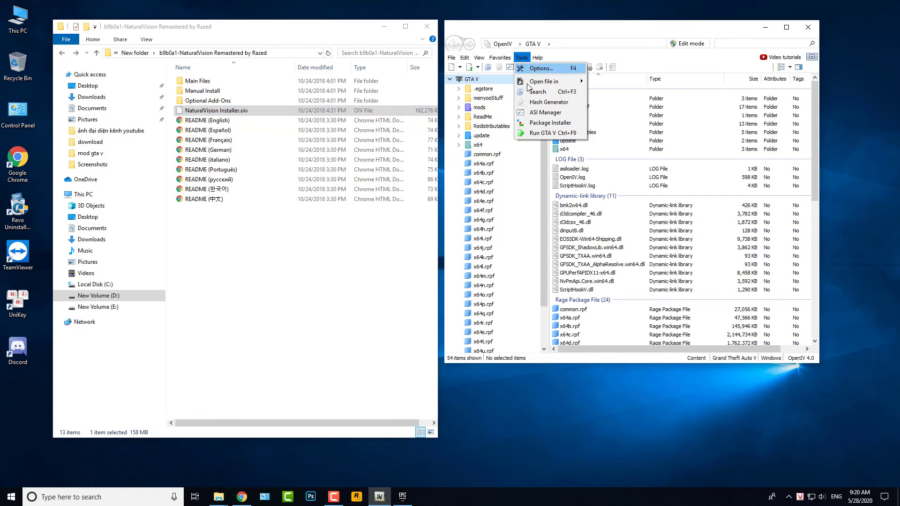
{"action": "left_click", "coordinate": [547, 125]}
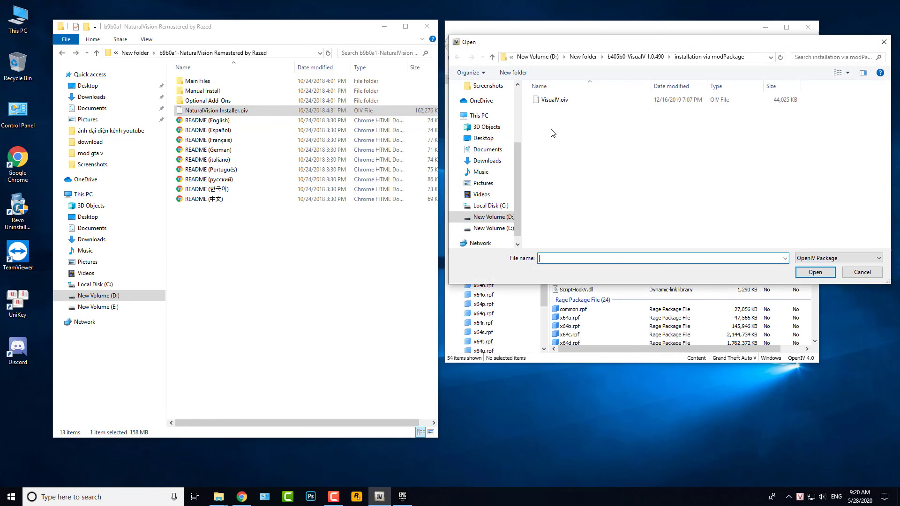
{"action": "left_click", "coordinate": [492, 57]}
{"action": "left_click", "coordinate": [492, 57]}
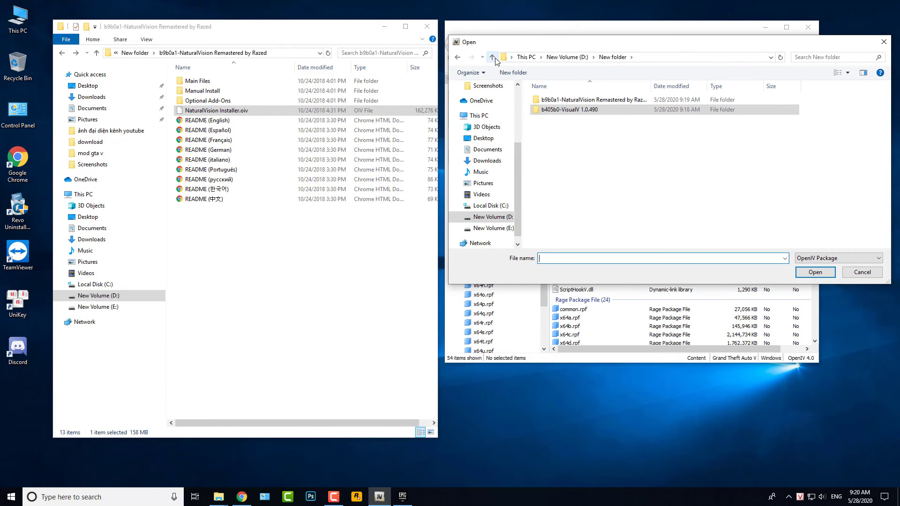
{"action": "double_click", "coordinate": [583, 100]}
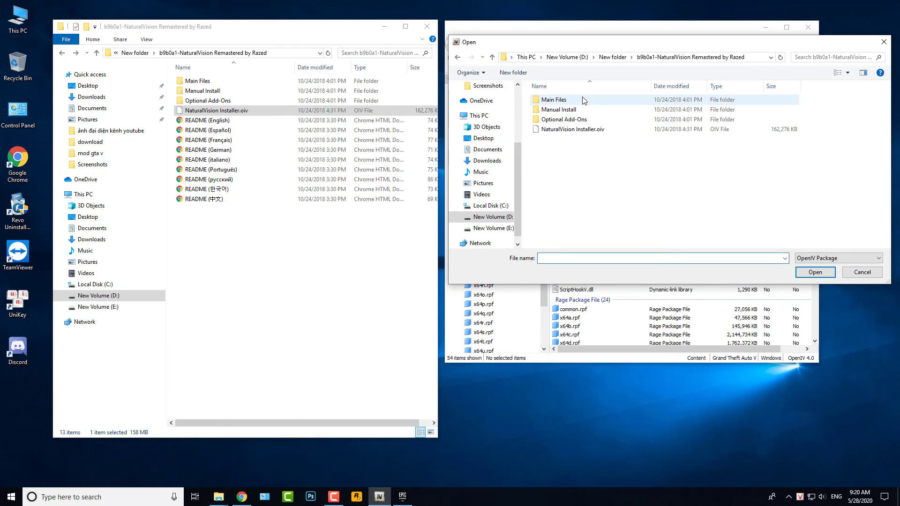
{"action": "left_click", "coordinate": [572, 131]}
{"action": "left_click", "coordinate": [816, 272]}
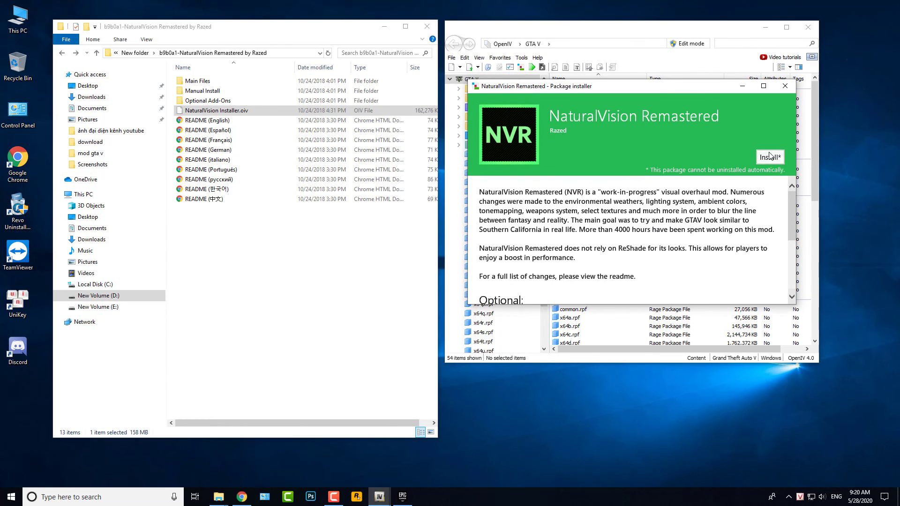
Install the NaturalVision Remastered package into the "mods" folder and confirm the installation.
{"action": "left_click", "coordinate": [770, 156]}
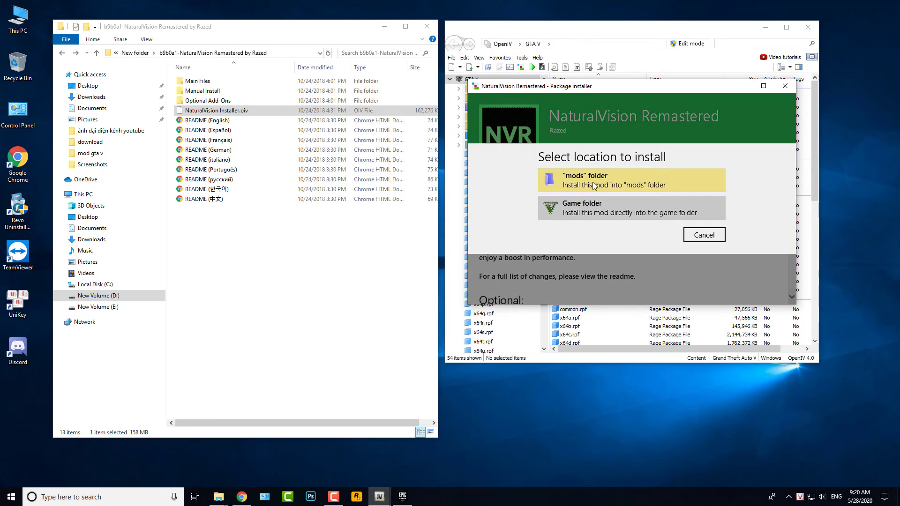
{"action": "left_click", "coordinate": [592, 182]}
{"action": "left_click", "coordinate": [588, 228]}
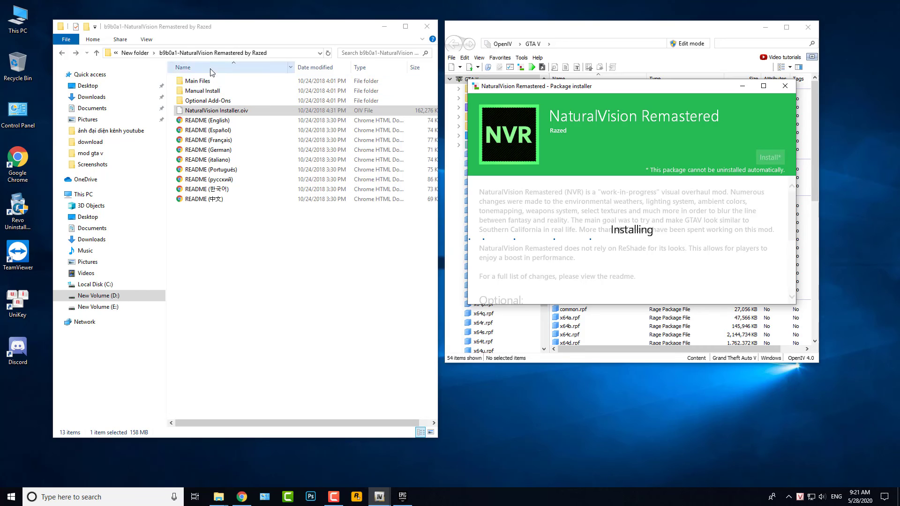
Locate the UNINSTALL - NaturalVision Remastered file in Optional Add-Ons under 20. NaturalVision Uninstaller, and close the finished NaturalVision installer.
{"action": "left_click", "coordinate": [208, 101]}
{"action": "double_click", "coordinate": [210, 103]}
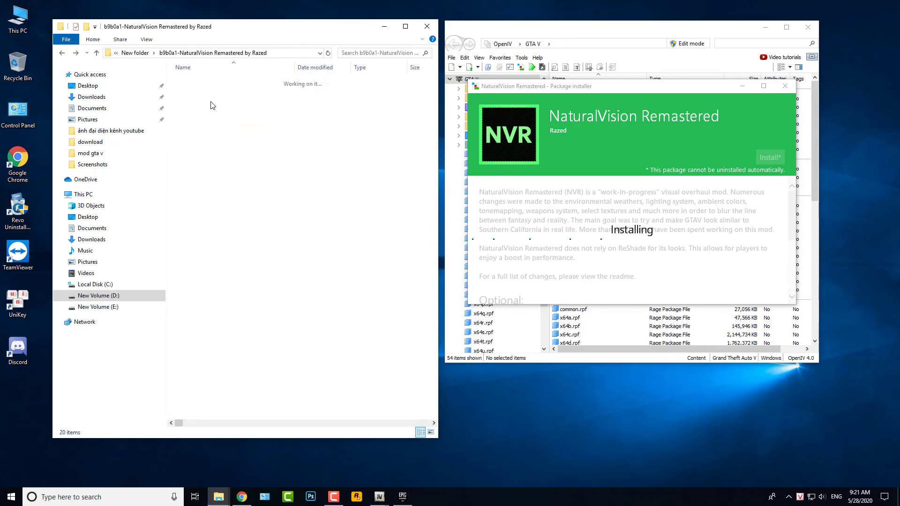
{"action": "double_click", "coordinate": [228, 268]}
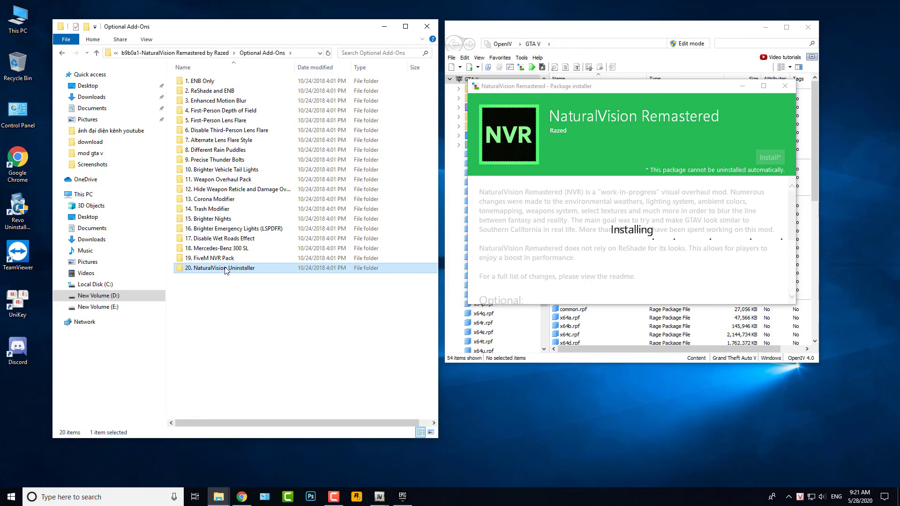
{"action": "left_click", "coordinate": [229, 87]}
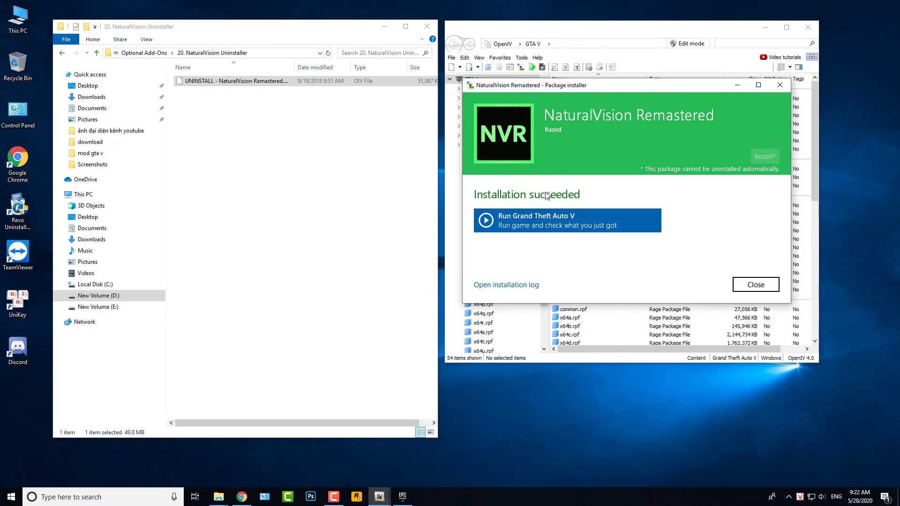
{"action": "left_click", "coordinate": [753, 285]}
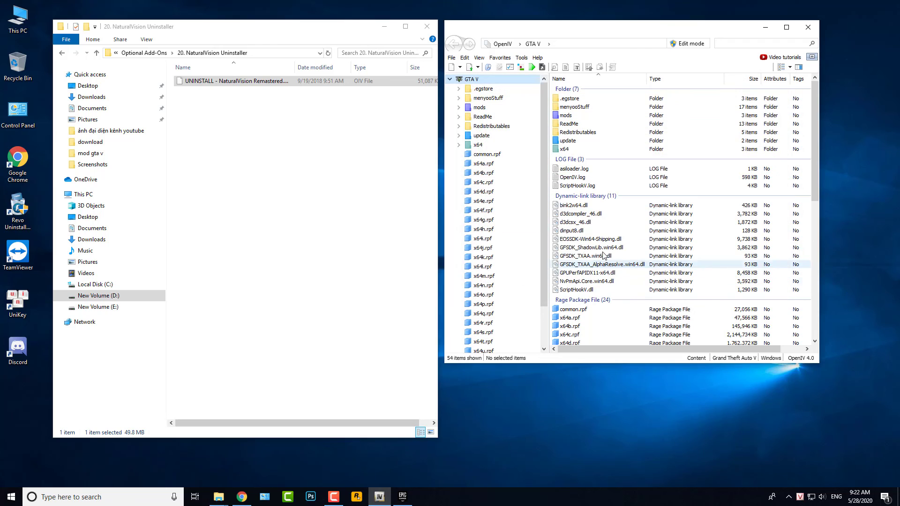
View UNINSTALL - NaturalVision Remastered.oiv from Optional Add-Ons, 20. NaturalVision Uninstaller, in OpenIV's Package Installer and close it without installing.
{"action": "left_click", "coordinate": [521, 58]}
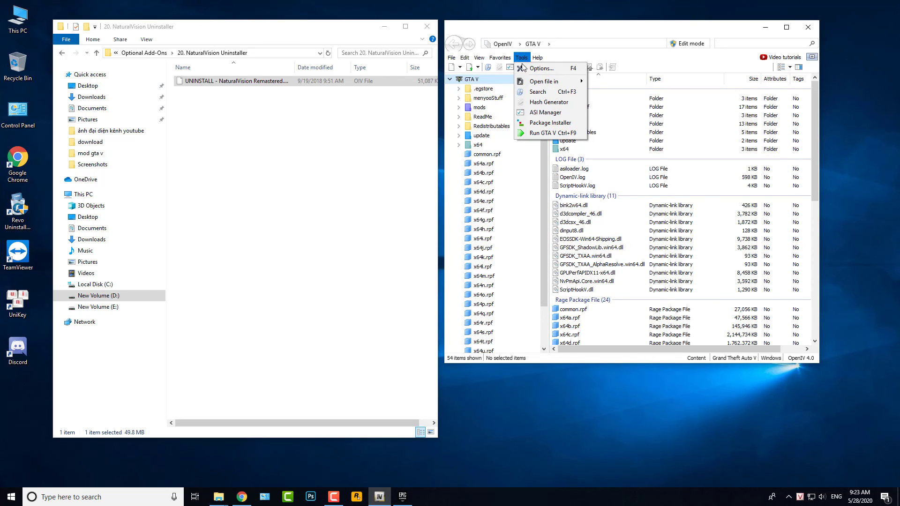
{"action": "left_click", "coordinate": [549, 123]}
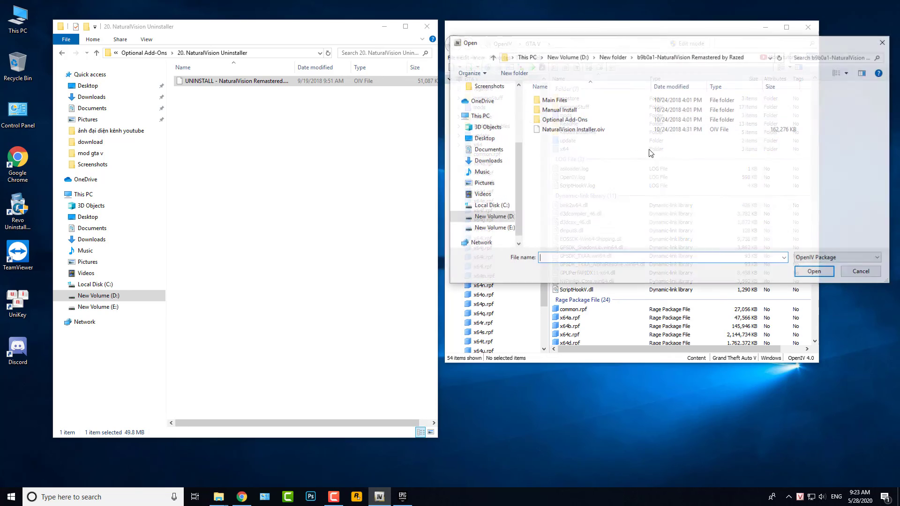
{"action": "double_click", "coordinate": [565, 119]}
{"action": "scroll", "coordinate": [562, 197], "scroll_direction": "down", "scroll_amount": 2}
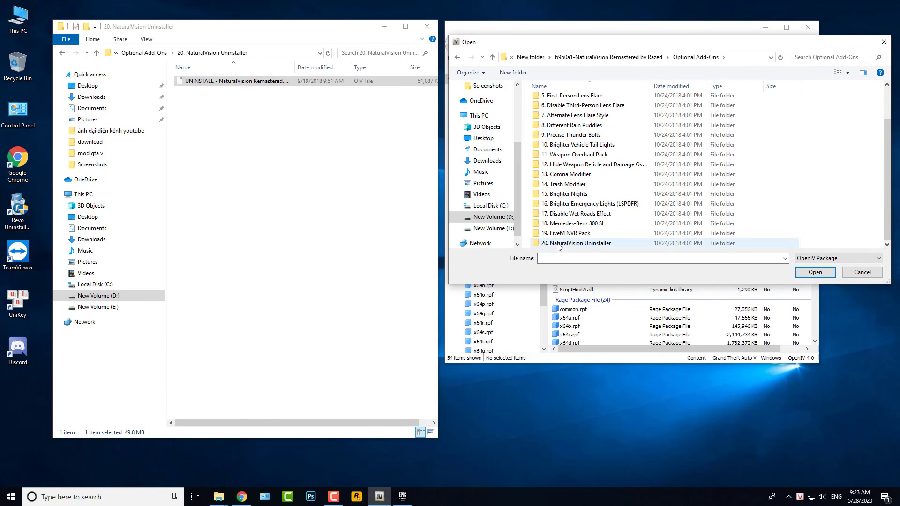
{"action": "double_click", "coordinate": [573, 243]}
{"action": "left_click", "coordinate": [576, 100]}
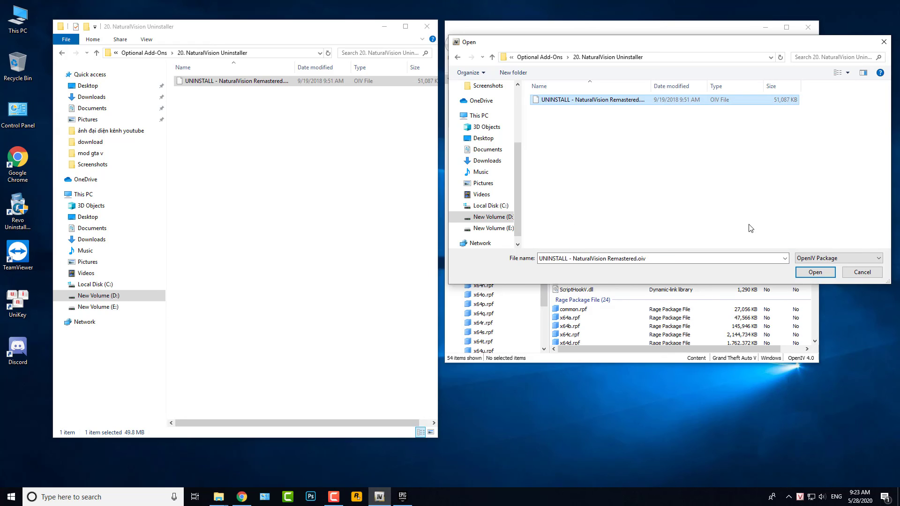
{"action": "left_click", "coordinate": [815, 272]}
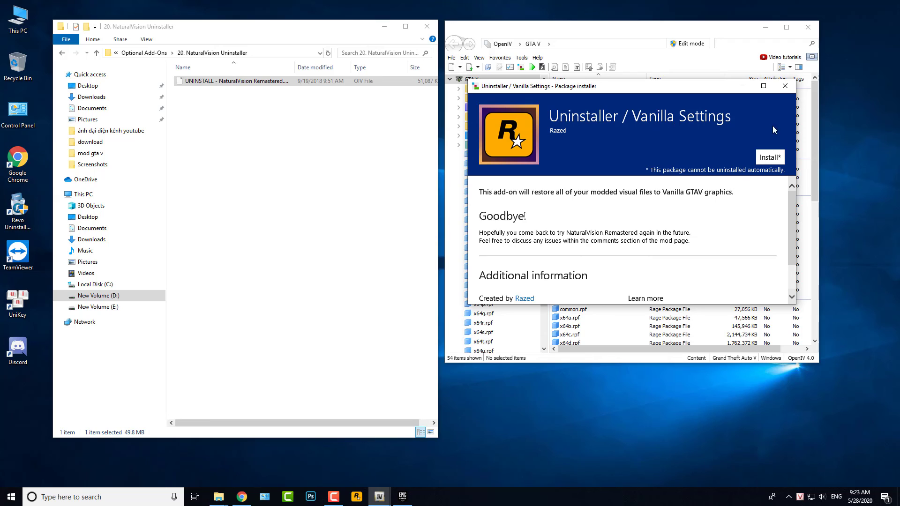
{"action": "left_click", "coordinate": [786, 87]}
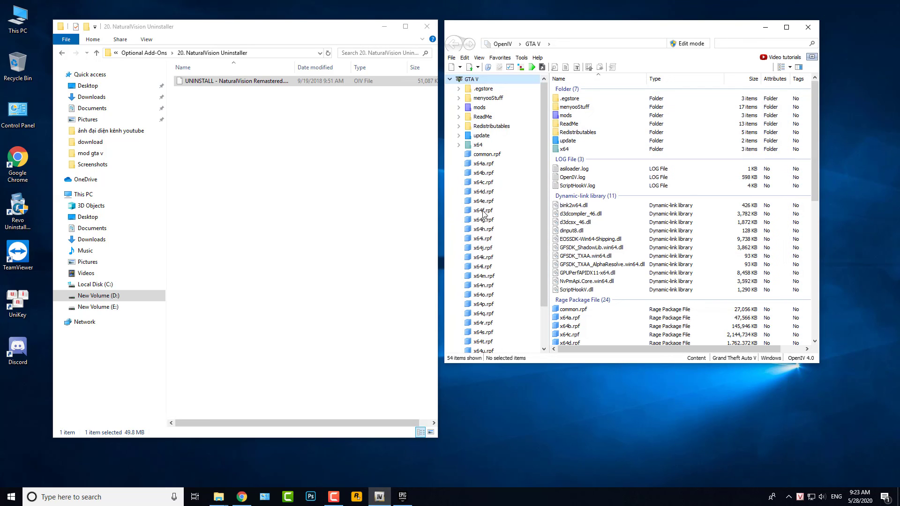
Switch to the Epic Games Launcher, launch Grand Theft Auto V from the library and walk the character outside to the road.
{"action": "left_click", "coordinate": [402, 496]}
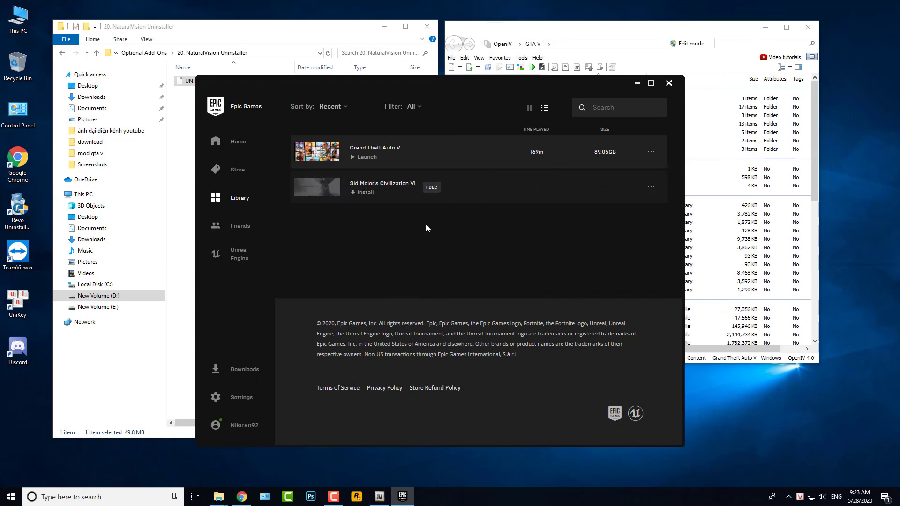
{"action": "left_click", "coordinate": [352, 158]}
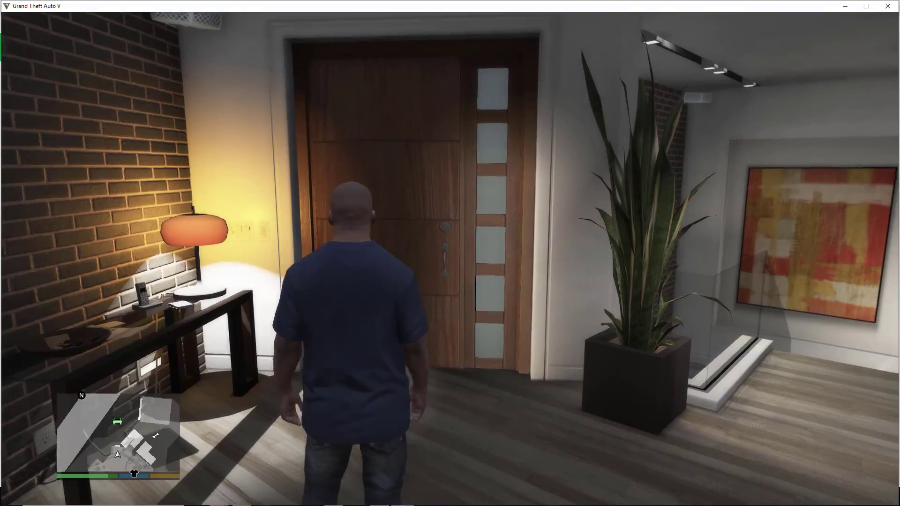
{"action": "key", "text": "w"}
{"action": "key", "text": "w"}
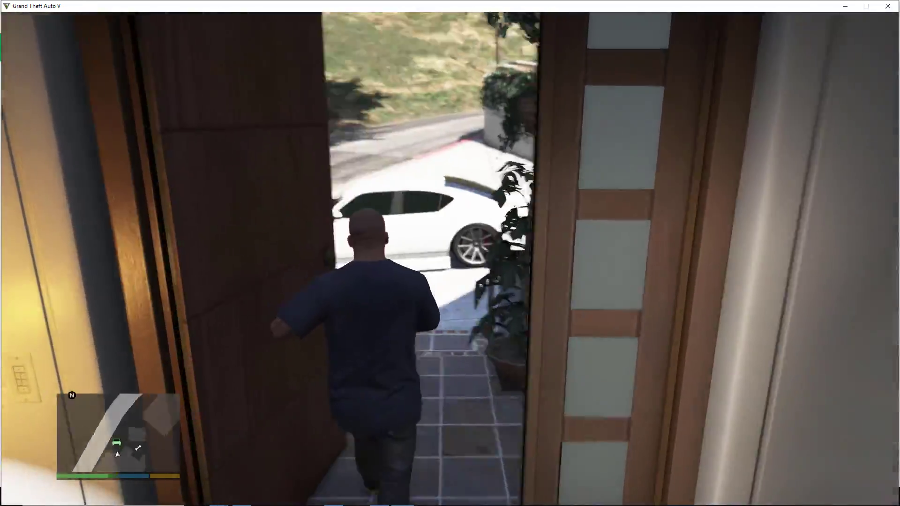
{"action": "key", "text": "w"}
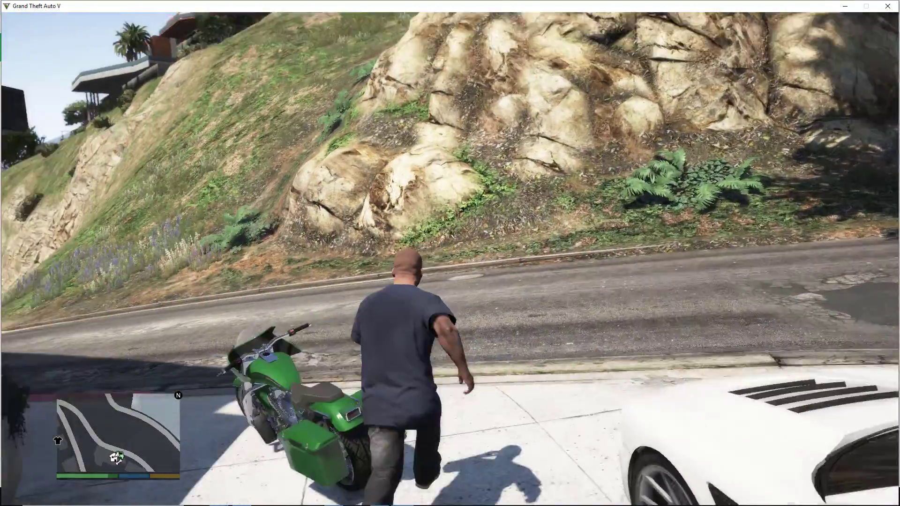
{"action": "key", "text": "w"}
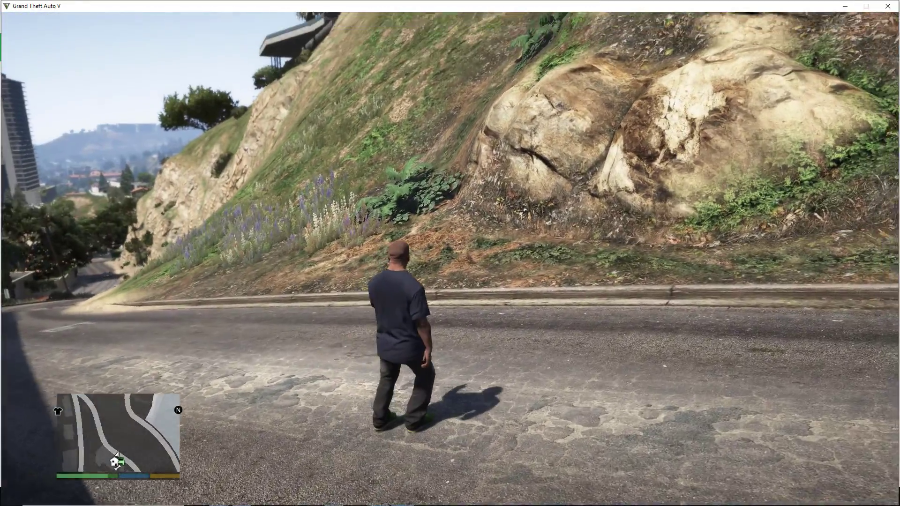
Open the game's Display settings and raise the Simple Reticule Size to about 70 percent of its range.
{"action": "key", "text": "Escape"}
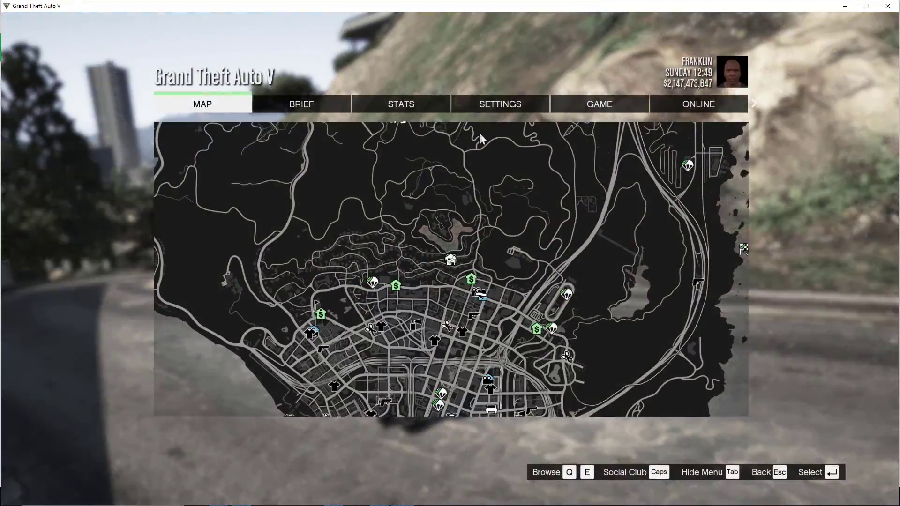
{"action": "left_click", "coordinate": [489, 108]}
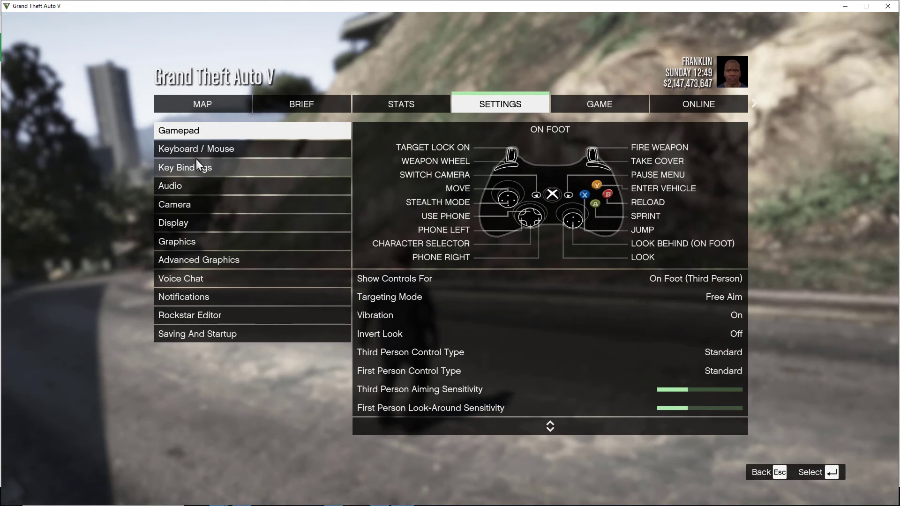
{"action": "left_click", "coordinate": [190, 224]}
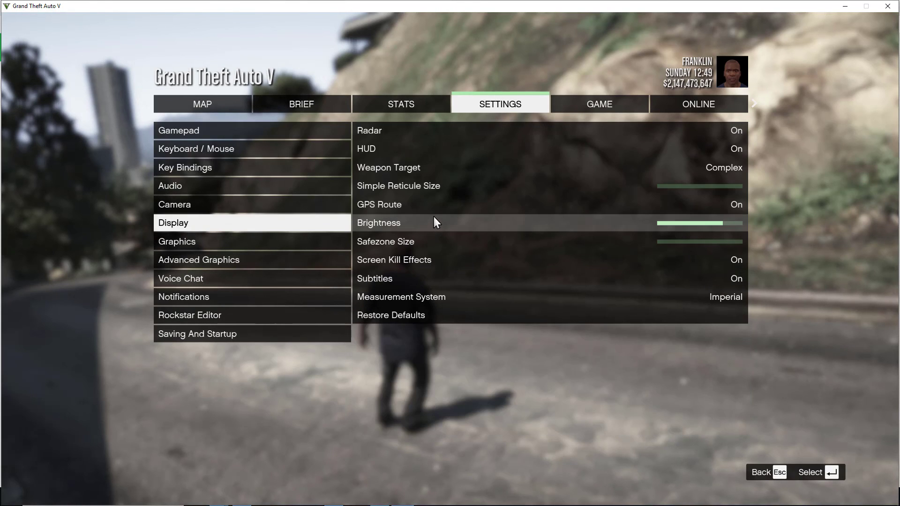
{"action": "left_click", "coordinate": [442, 184]}
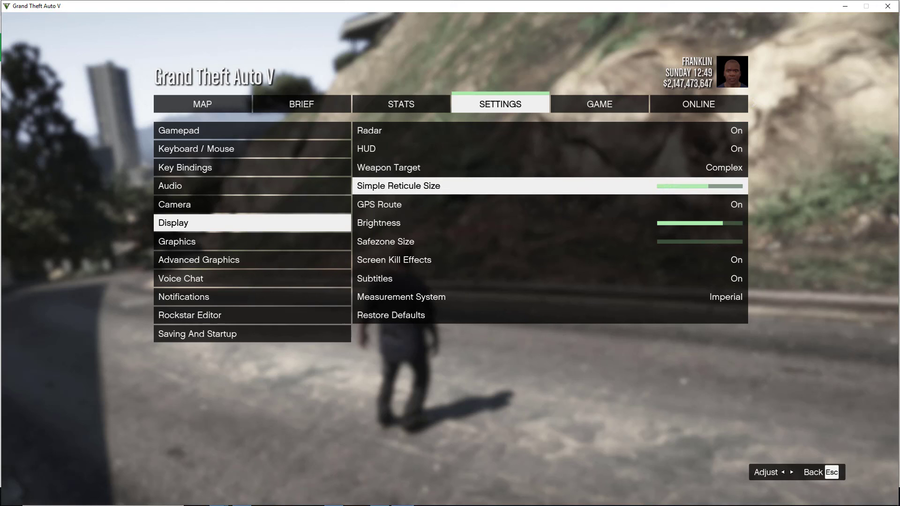
Lower the display Brightness to slightly over a third of its range, checking it on the Display Calibration screen.
{"action": "left_click", "coordinate": [456, 219]}
{"action": "left_click", "coordinate": [457, 223]}
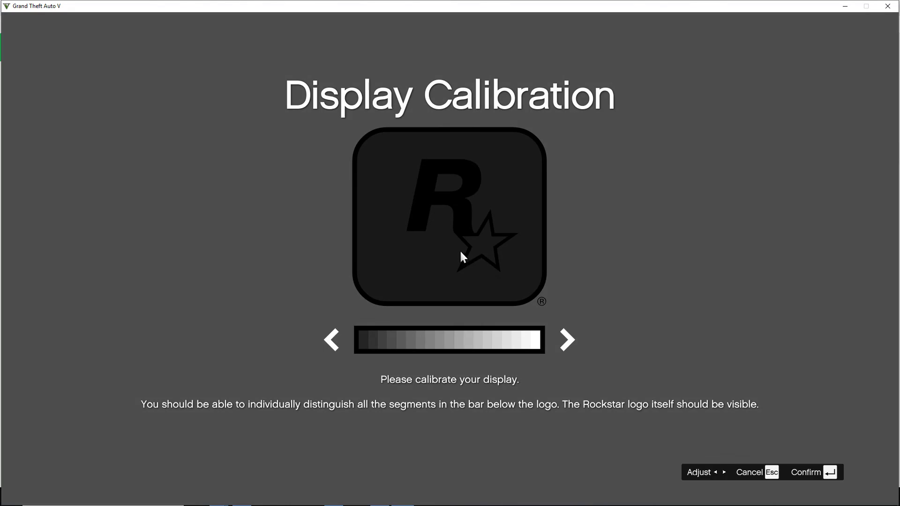
{"action": "key", "text": "Escape"}
{"action": "left_click", "coordinate": [477, 223]}
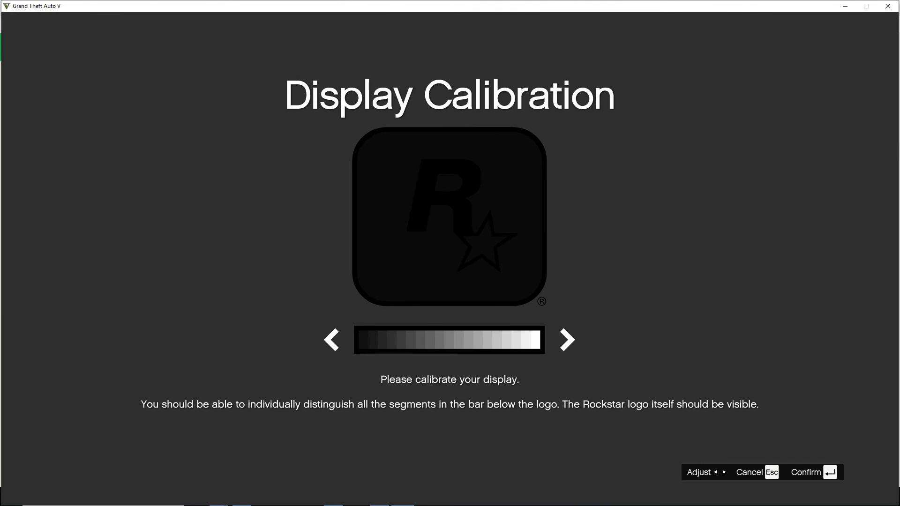
{"action": "key", "text": "Escape"}
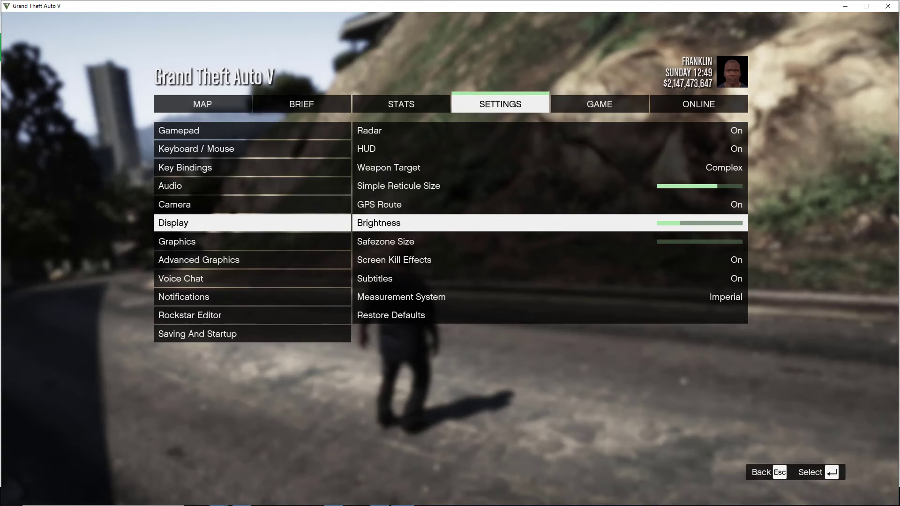
{"action": "left_click", "coordinate": [482, 229]}
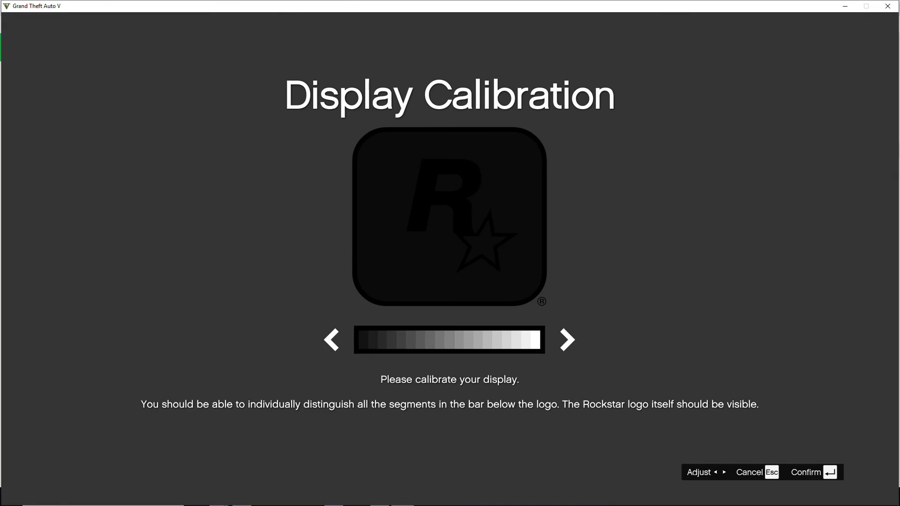
{"action": "key", "text": "Escape"}
Raise the Safezone Size to its maximum.
{"action": "left_click", "coordinate": [482, 241]}
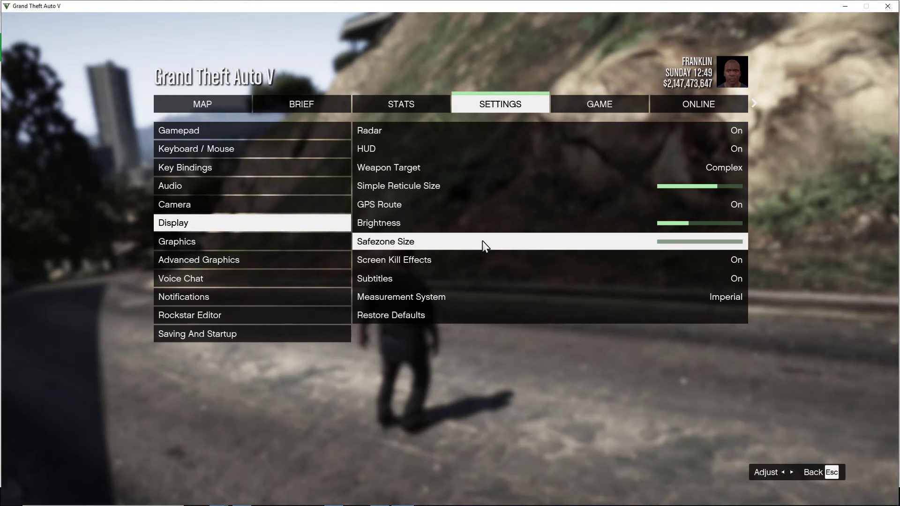
{"action": "key", "text": "Right"}
{"action": "key", "text": "Right"}
{"action": "key", "text": "Right"}
{"action": "key", "text": "Right"}
{"action": "key", "text": "Right"}
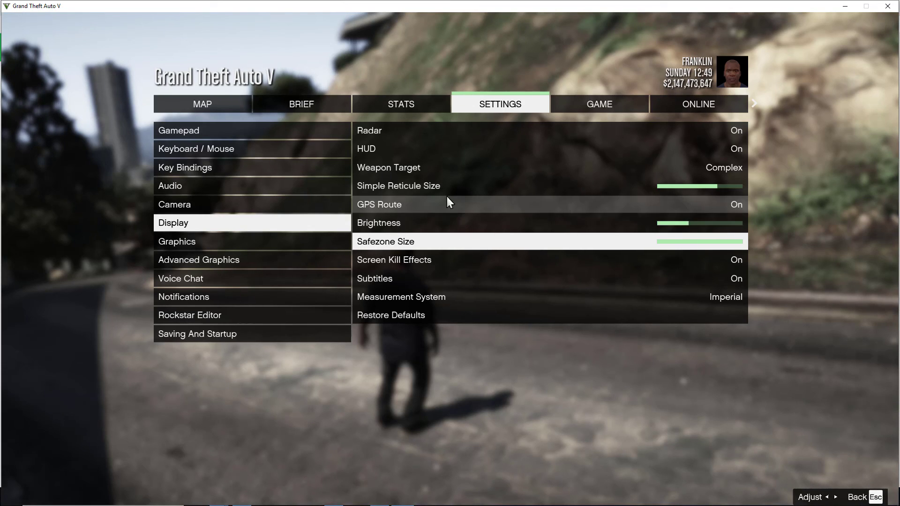
Examine the Graphics settings from Ignore Suggested Limits through Restore Defaults without changing them, and resume the game to walk along the road.
{"action": "left_click", "coordinate": [295, 241]}
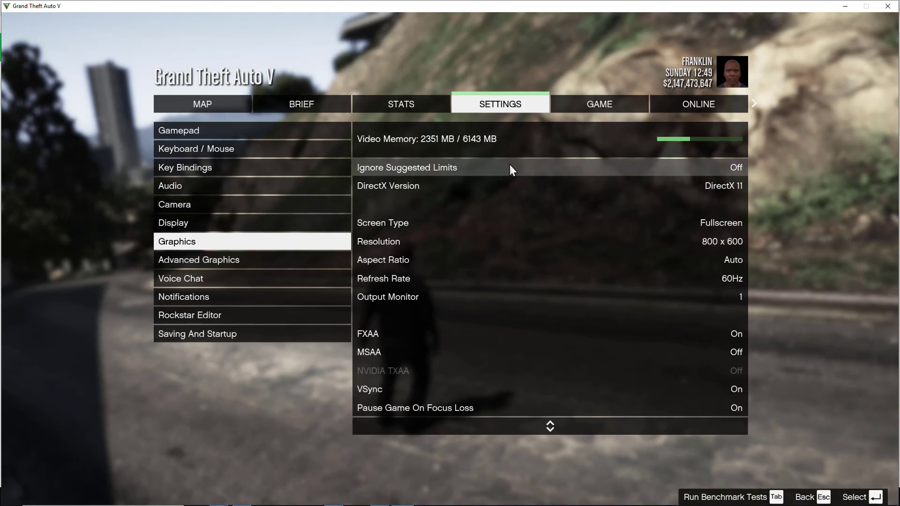
{"action": "left_click", "coordinate": [508, 259]}
{"action": "key", "text": "Down"}
{"action": "key", "text": "Down"}
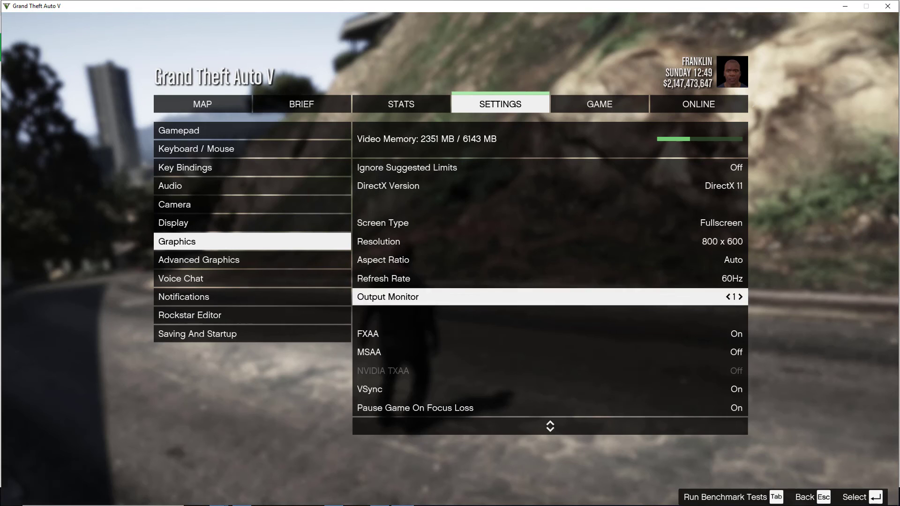
{"action": "key", "text": "Down"}
{"action": "key", "text": "Down"}
{"action": "key", "text": "Down"}
{"action": "key", "text": "Down"}
{"action": "key", "text": "Down"}
{"action": "key", "text": "Down"}
{"action": "key", "text": "Down"}
{"action": "key", "text": "Down"}
{"action": "key", "text": "Down"}
{"action": "key", "text": "Down"}
{"action": "key", "text": "Down"}
{"action": "key", "text": "Down"}
{"action": "key", "text": "Down"}
{"action": "key", "text": "Down"}
{"action": "key", "text": "Down"}
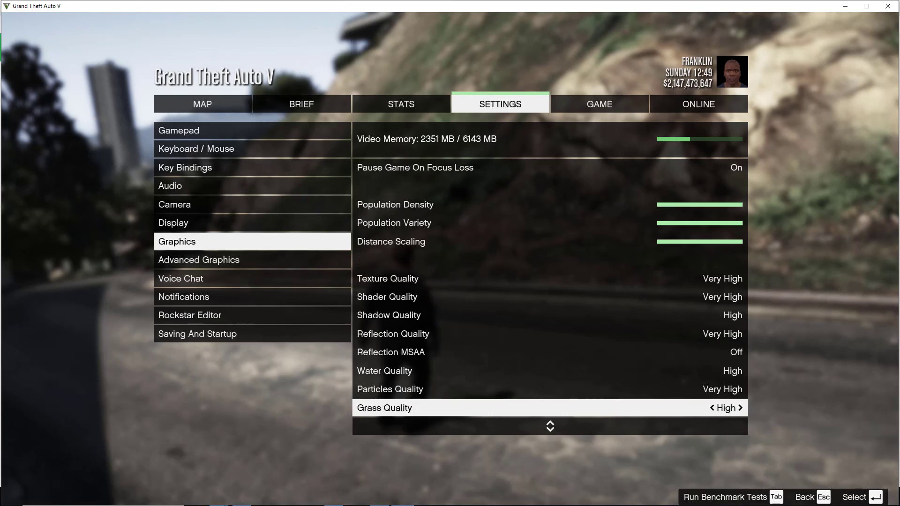
{"action": "key", "text": "Down"}
{"action": "key", "text": "Down"}
{"action": "key", "text": "Down"}
{"action": "key", "text": "Down"}
{"action": "key", "text": "Down"}
{"action": "key", "text": "Down"}
{"action": "key", "text": "Down"}
{"action": "key", "text": "Down"}
{"action": "key", "text": "Down"}
{"action": "key", "text": "Down"}
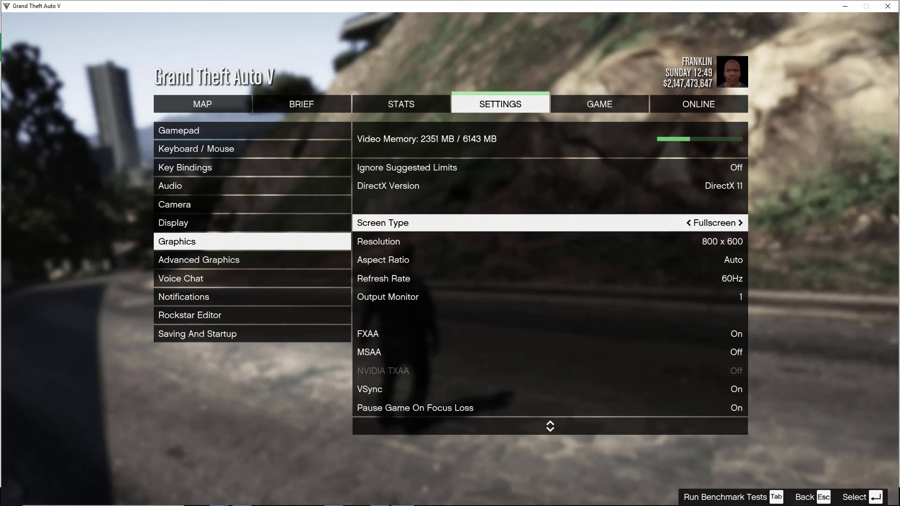
{"action": "key", "text": "Up"}
{"action": "key", "text": "Up"}
{"action": "key", "text": "Up"}
{"action": "key", "text": "Up"}
{"action": "key", "text": "Down"}
{"action": "key", "text": "Down"}
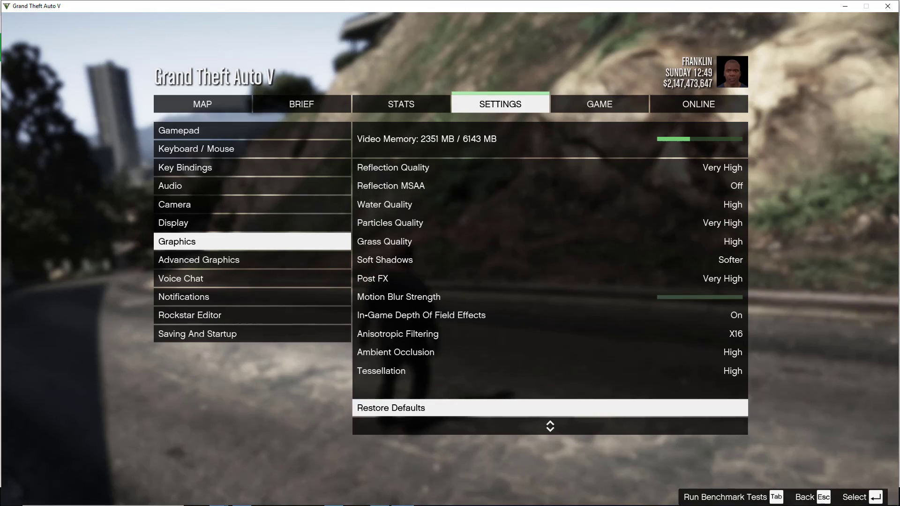
{"action": "key", "text": "Escape"}
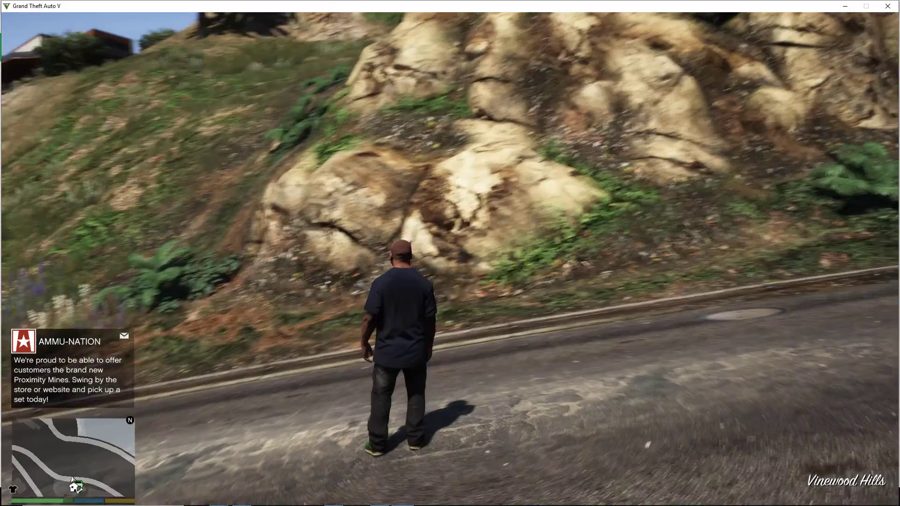
{"action": "key", "text": "w"}
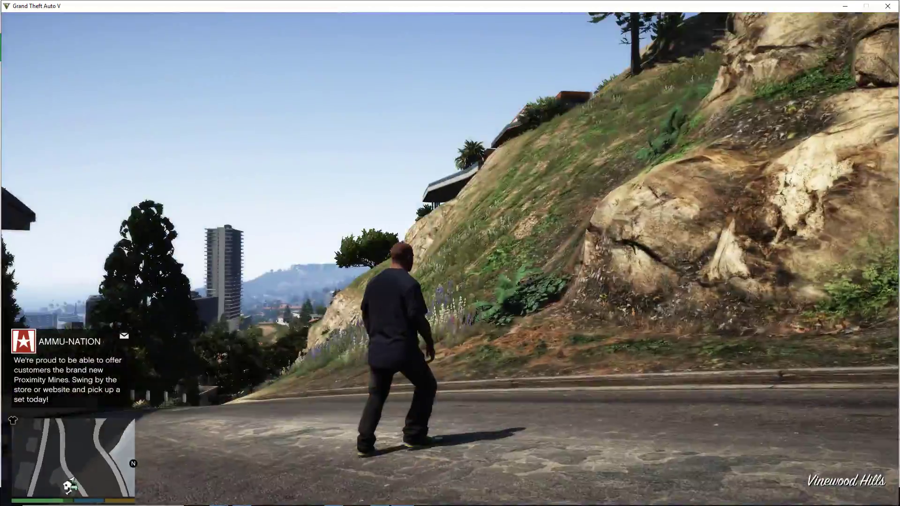